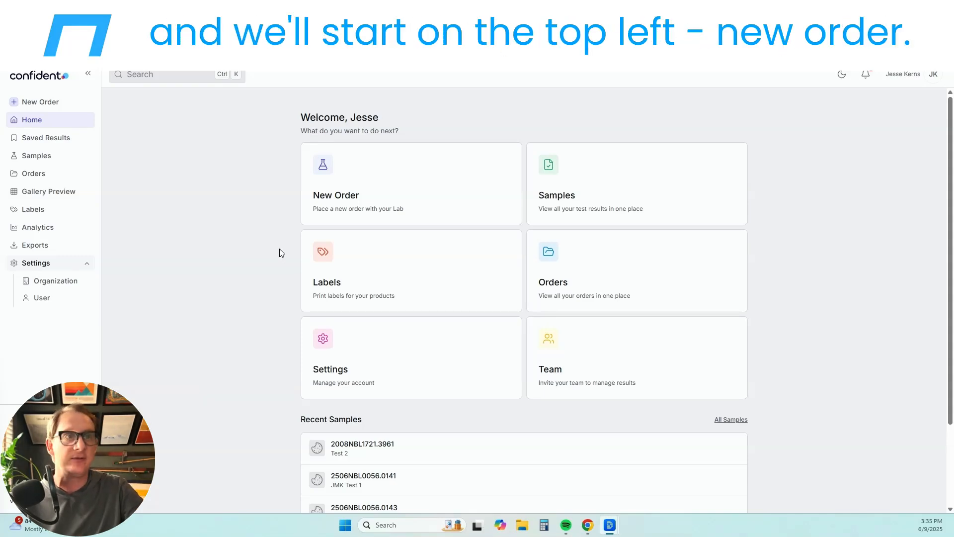
# - Begin a New Bloom Labs order and open a blank sample form with no client license
pyautogui.click(425, 174)
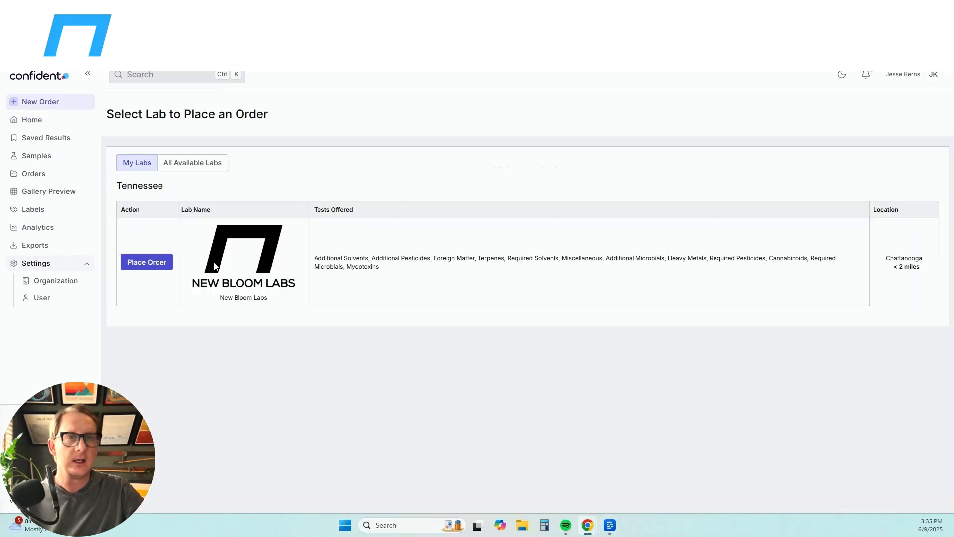
pyautogui.click(145, 263)
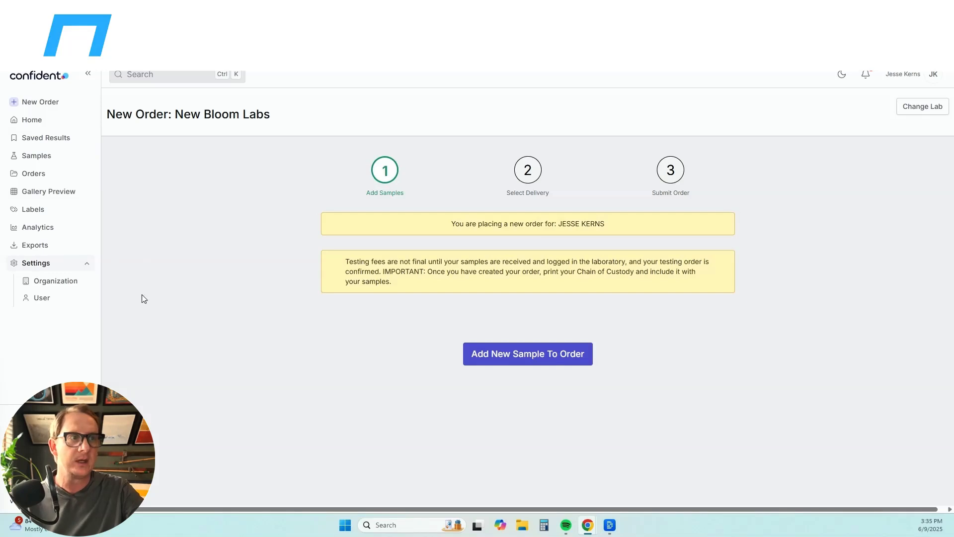
pyautogui.click(499, 354)
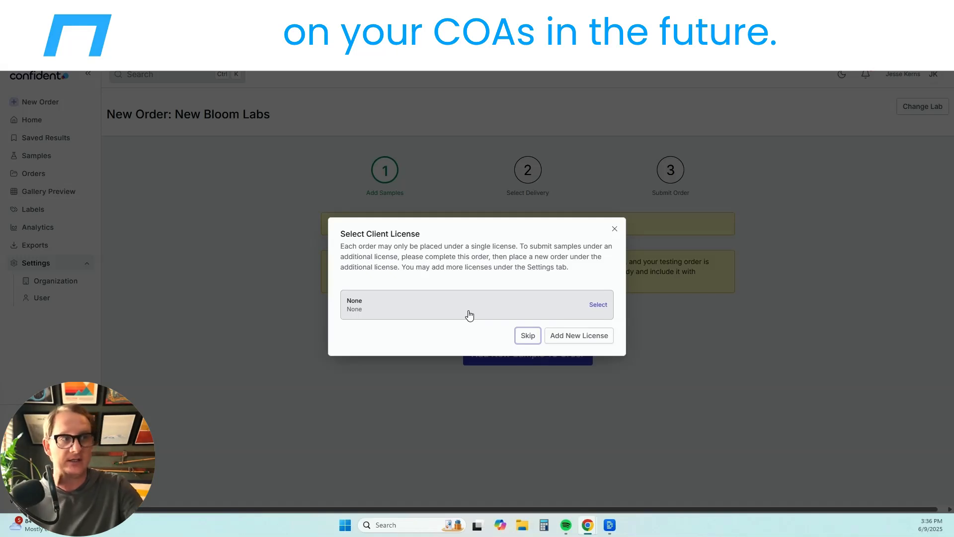
pyautogui.click(528, 336)
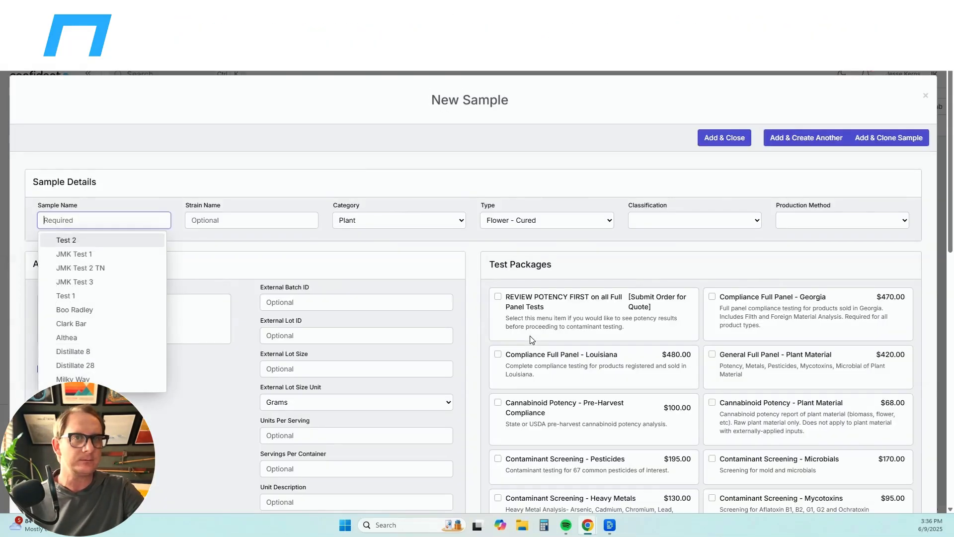
# - Name the sample Boo Radley, with category Plant and type Biomass
pyautogui.click(267, 130)
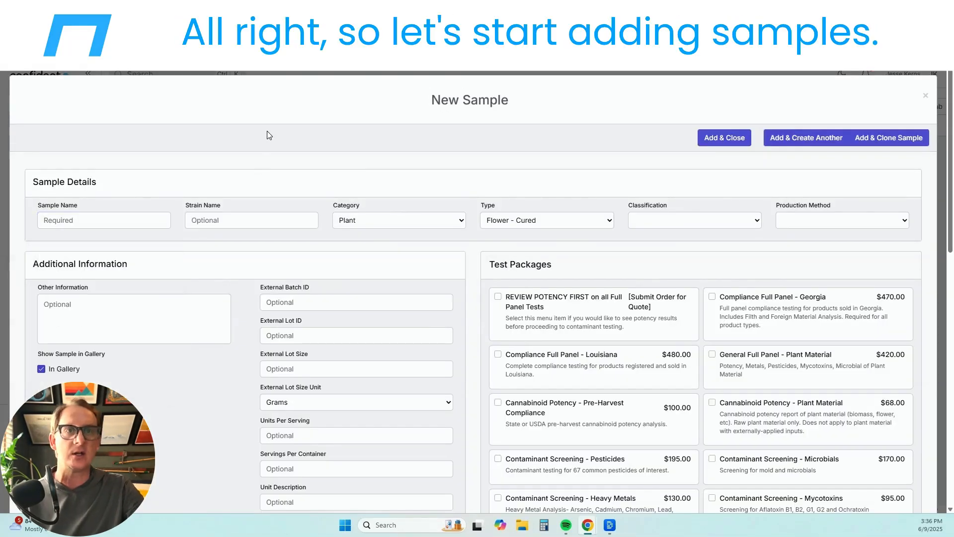
pyautogui.click(71, 222)
pyautogui.write('Boo')
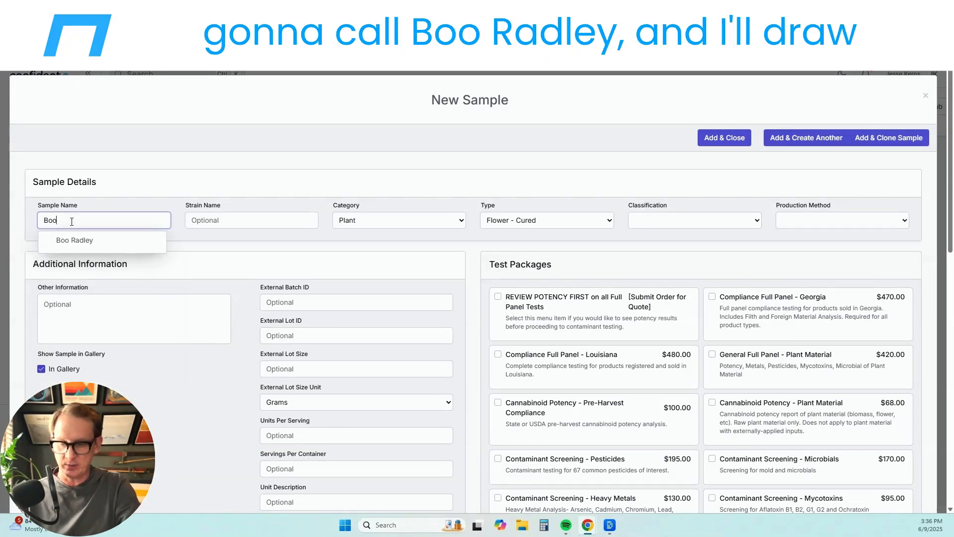
pyautogui.write(' Radley')
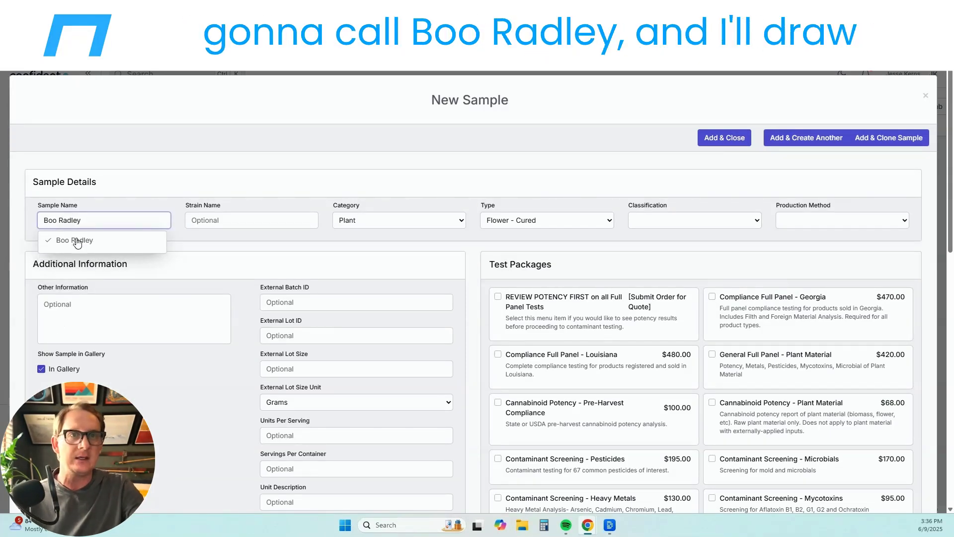
pyautogui.click(82, 243)
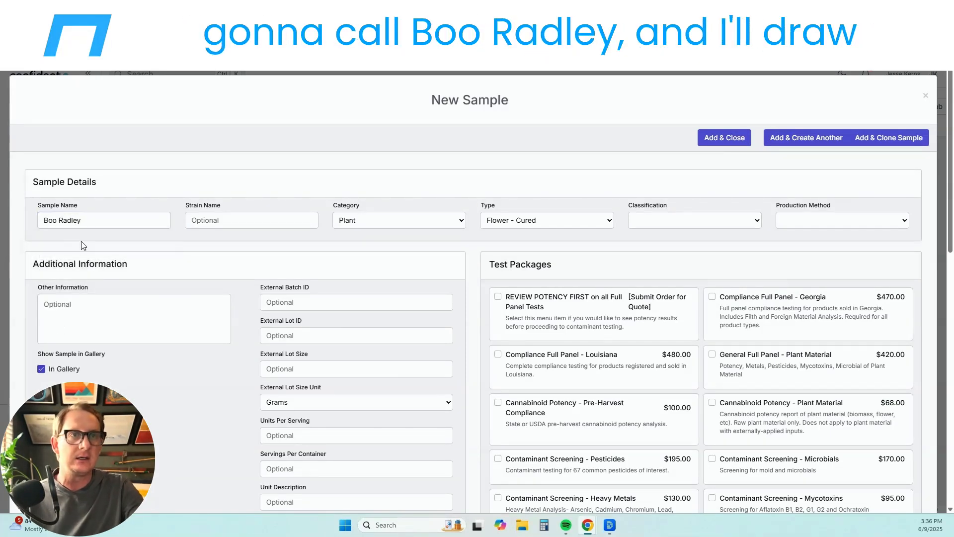
pyautogui.click(372, 222)
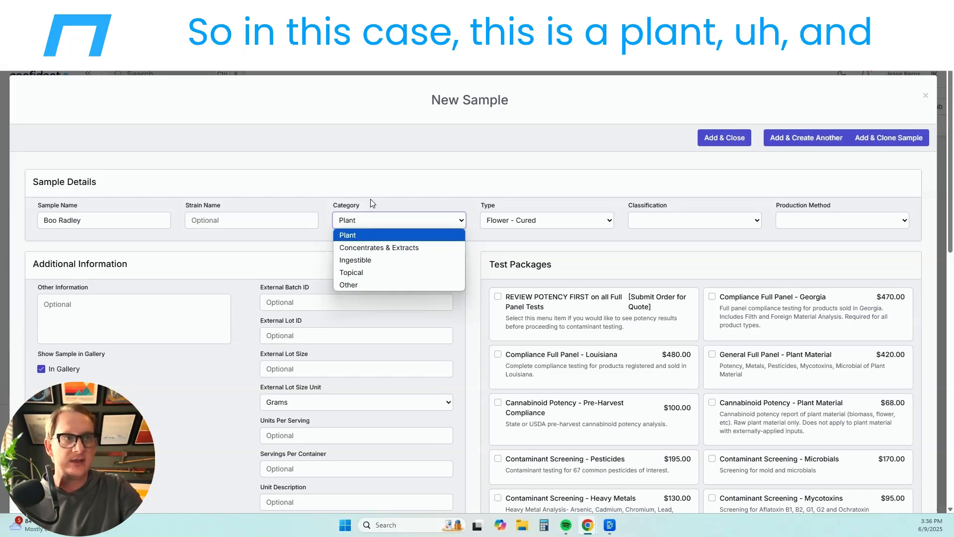
pyautogui.click(373, 237)
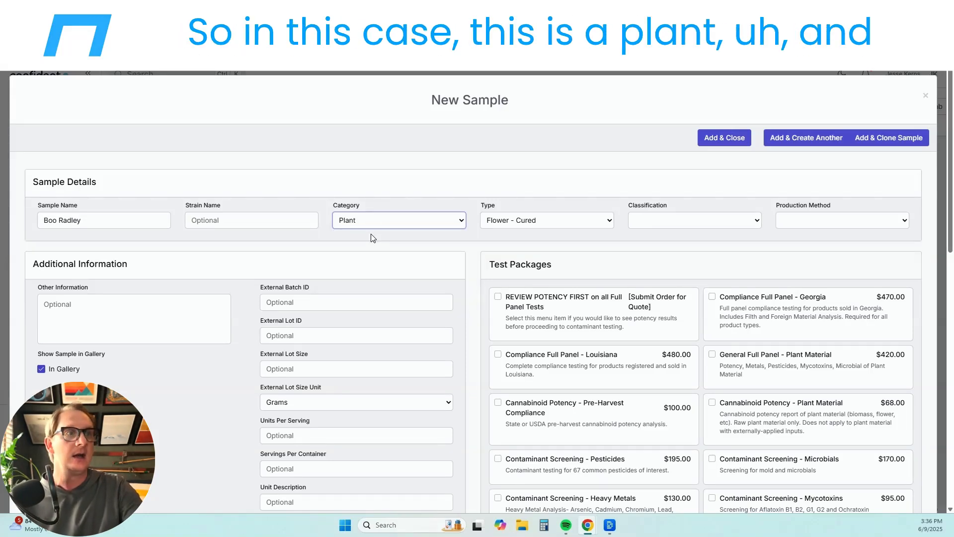
pyautogui.click(518, 216)
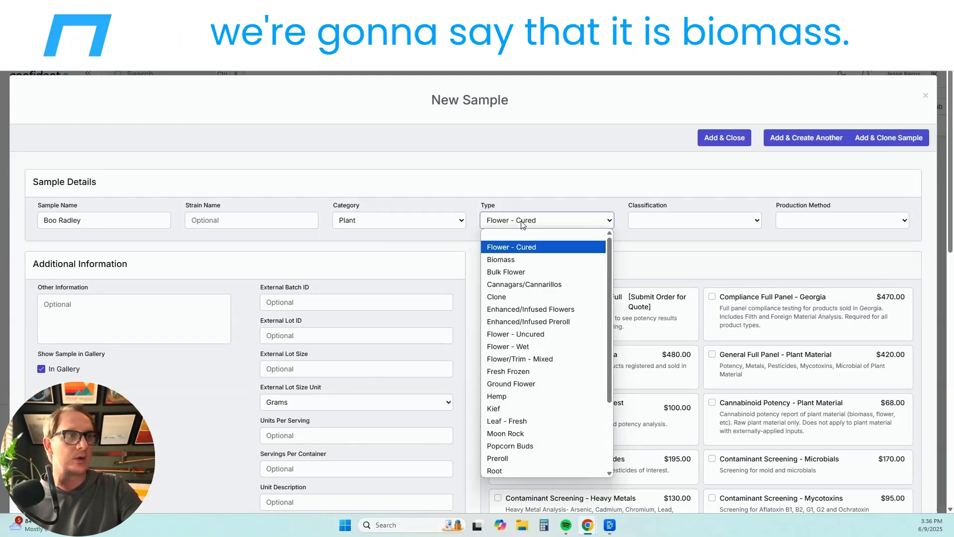
pyautogui.click(518, 259)
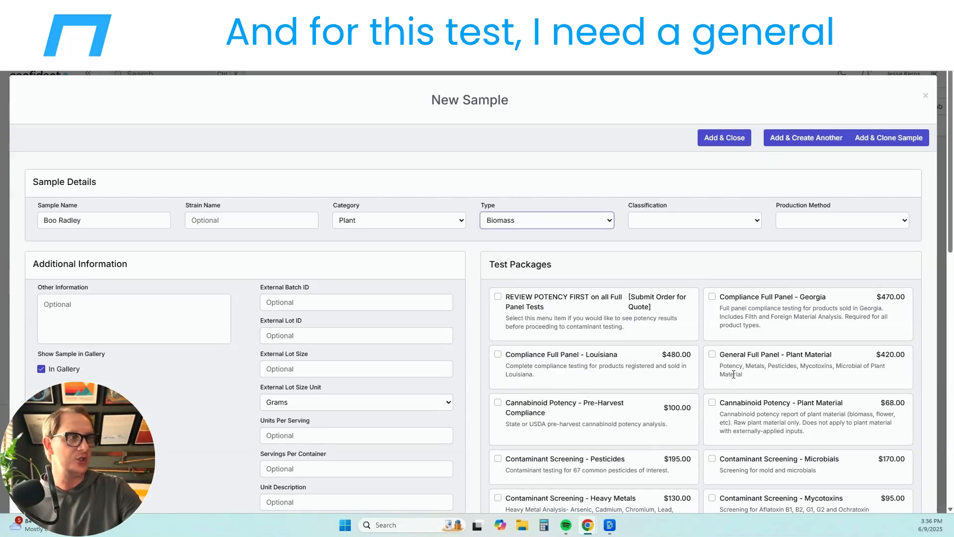
# - Add the General Full Panel - Plant Material package and save with Add & Clone Sample
pyautogui.click(712, 356)
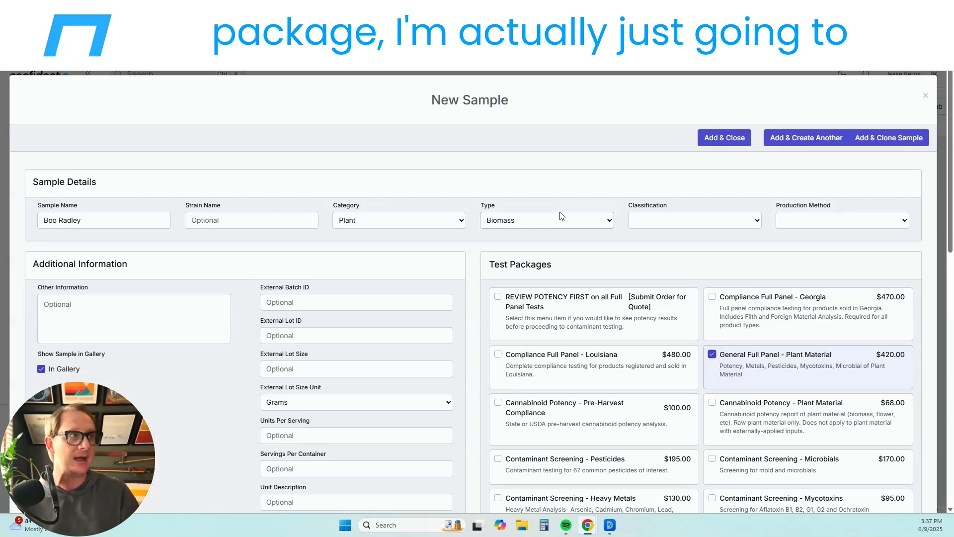
pyautogui.click(876, 141)
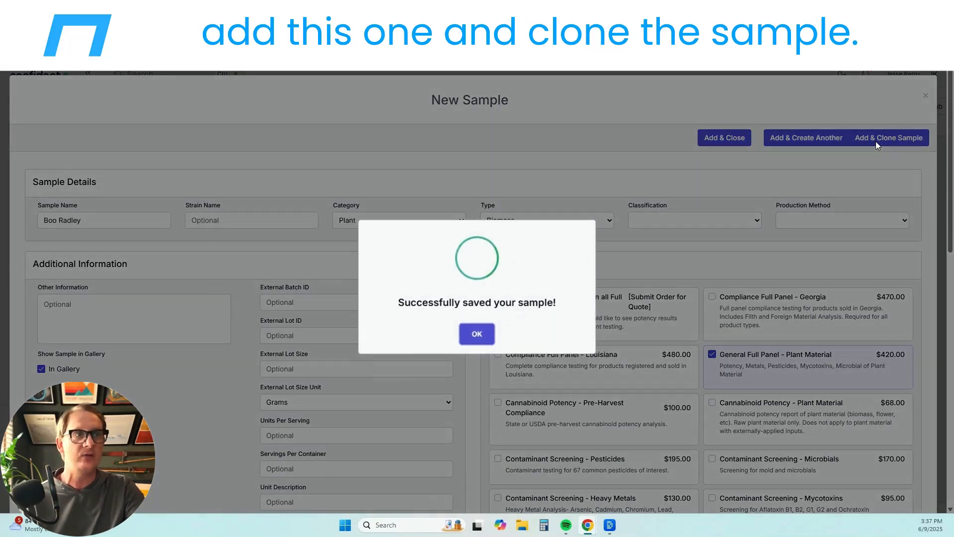
pyautogui.click(489, 337)
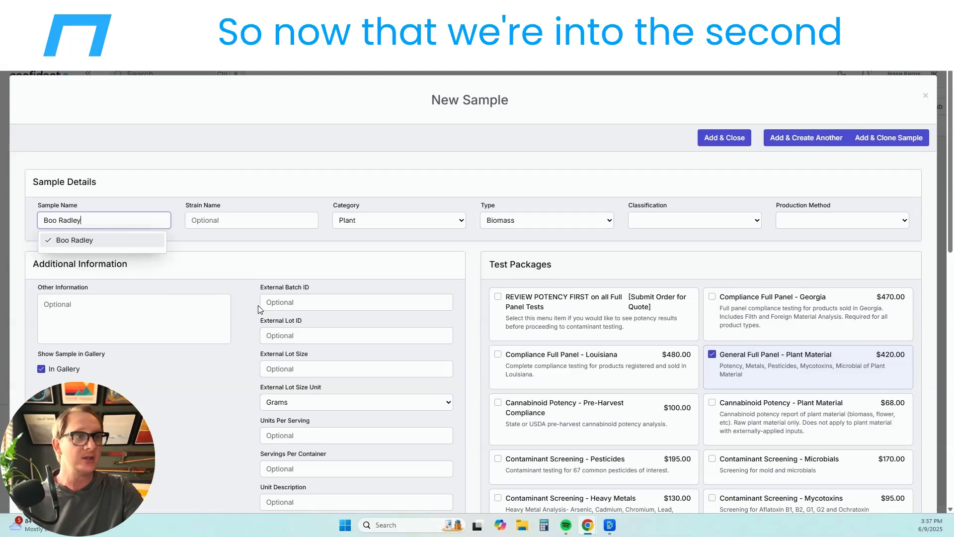
# - Rename the cloned sample to Althea and review its Classification and Production Method options
pyautogui.moveTo(94, 219); pyautogui.dragTo(22, 204)
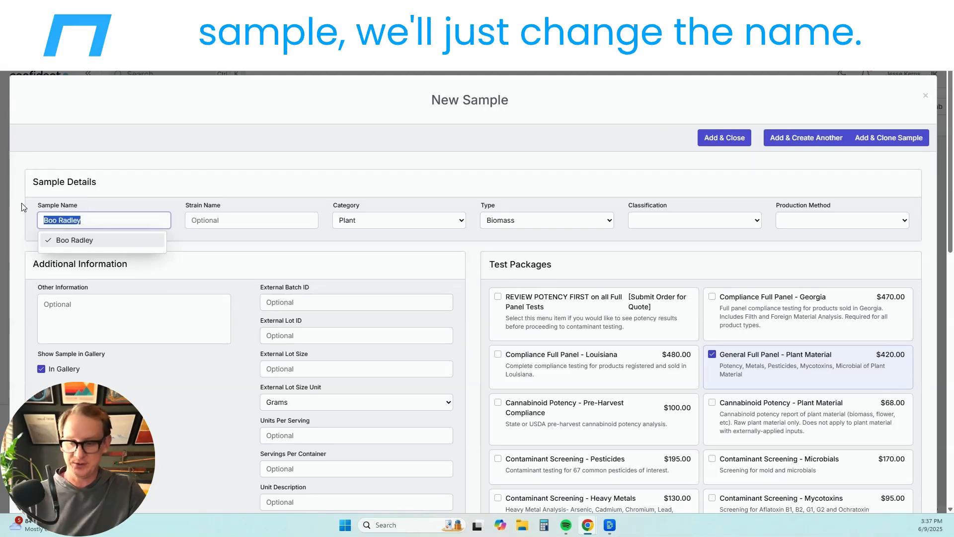
pyautogui.write('Althea')
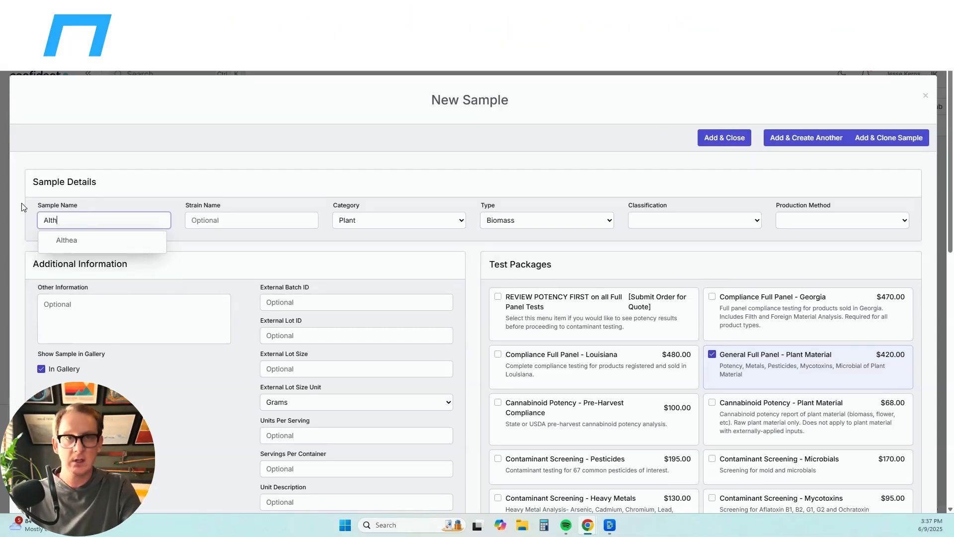
pyautogui.click(88, 243)
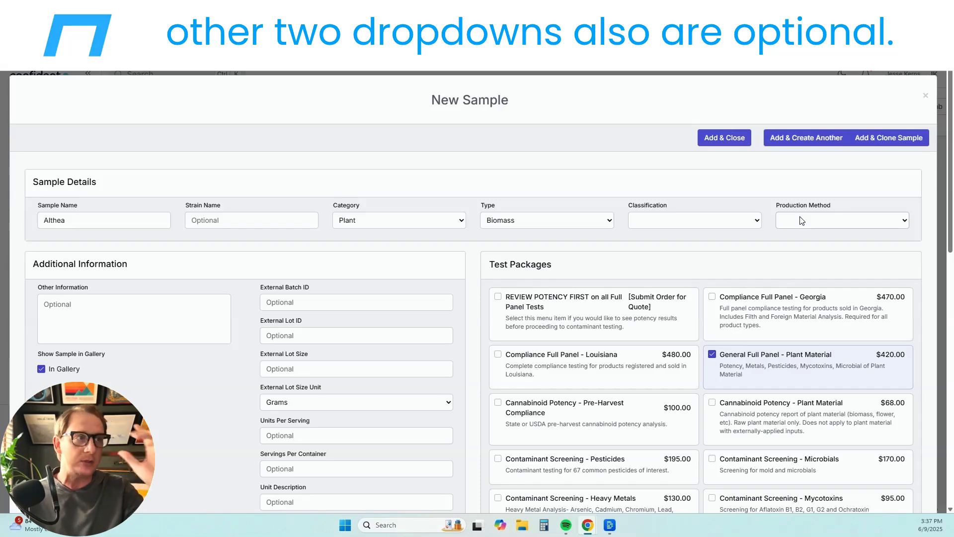
pyautogui.click(726, 222)
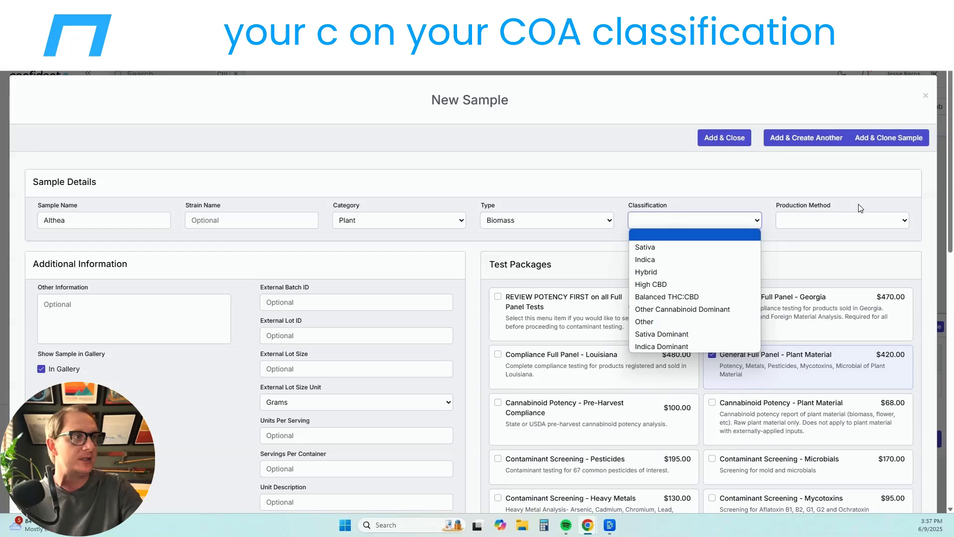
pyautogui.click(860, 218)
pyautogui.click(697, 222)
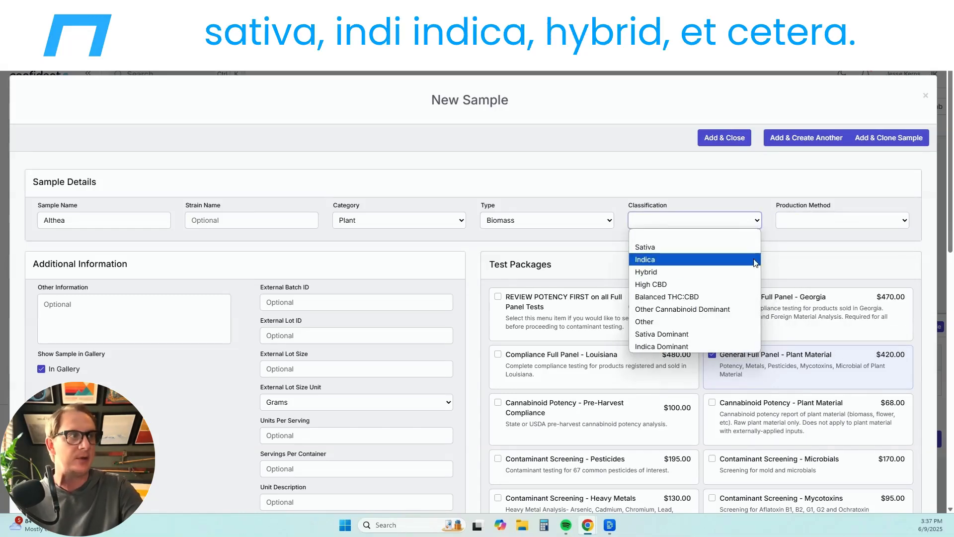
pyautogui.doubleClick(815, 229)
pyautogui.click(816, 223)
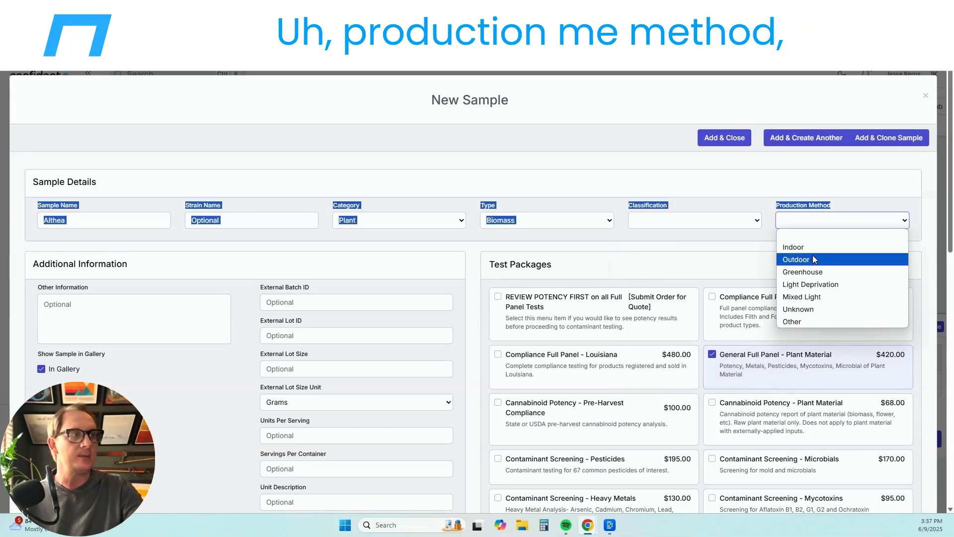
pyautogui.click(648, 181)
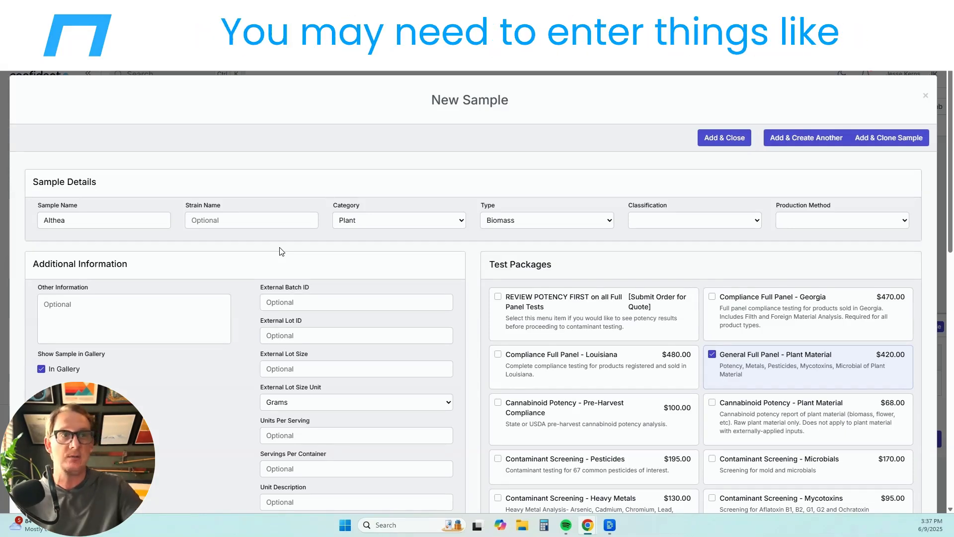
# - Save Althea with Add & Create Another and dismiss the confirmation
pyautogui.click(281, 301)
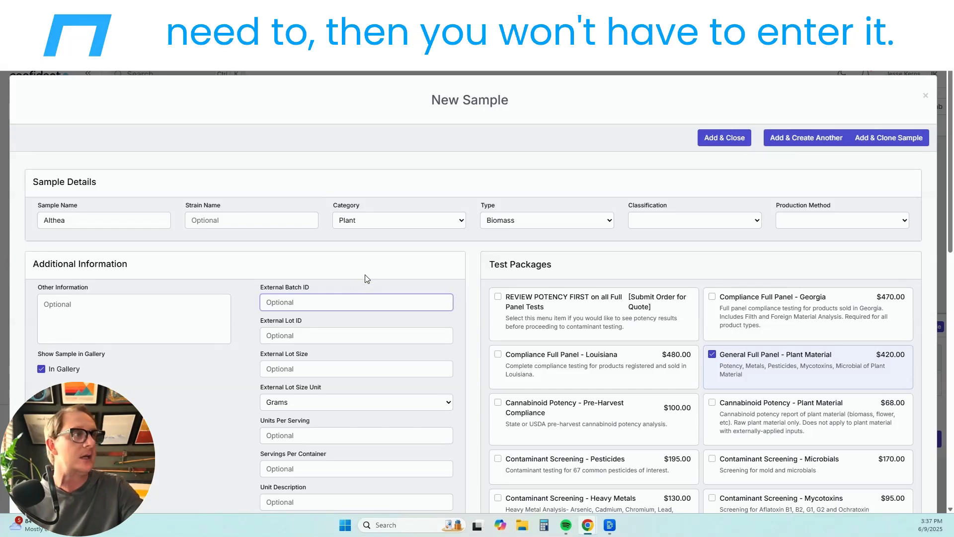
pyautogui.click(806, 148)
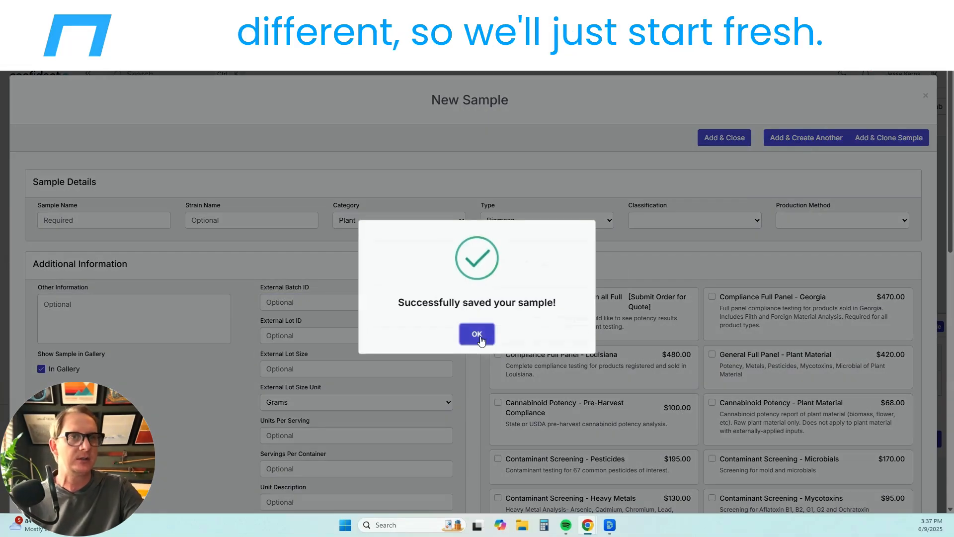
pyautogui.click(477, 333)
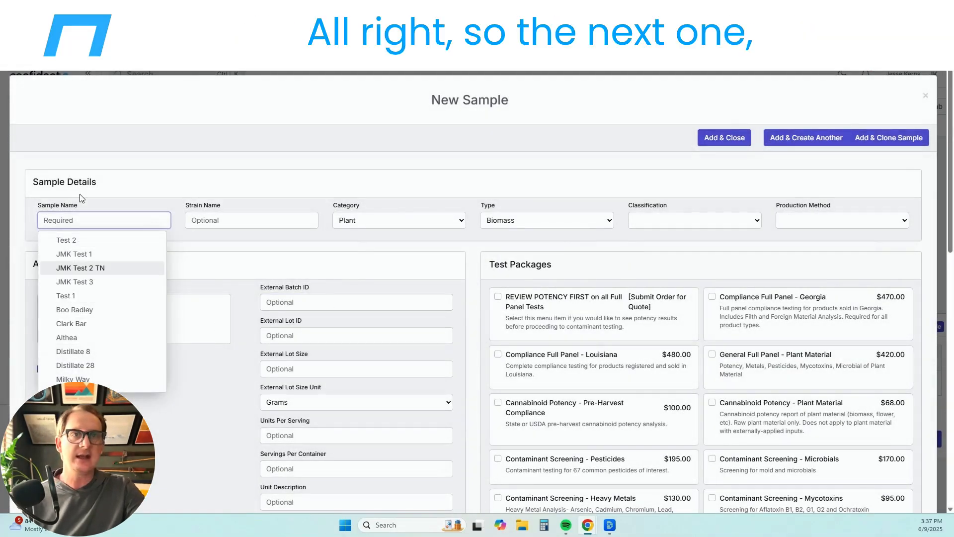
# - Name the new sample Distillate 28, with category Concentrates & Extracts and type Distillate
pyautogui.click(80, 221)
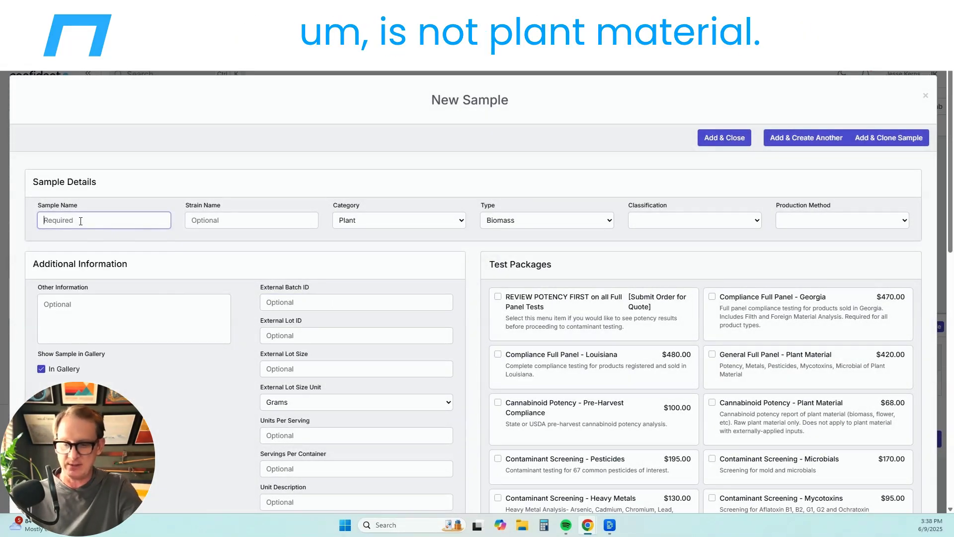
pyautogui.write('Dis')
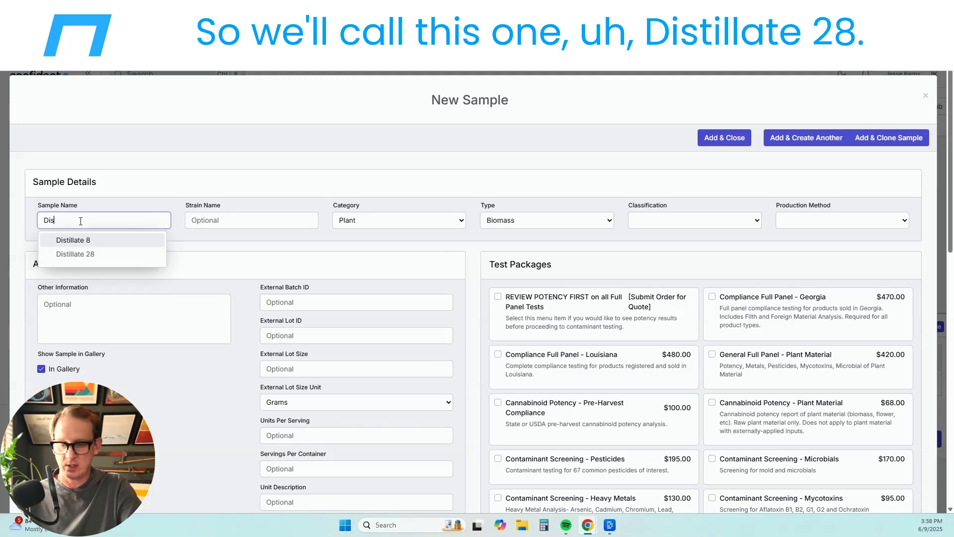
pyautogui.write('tillate 28')
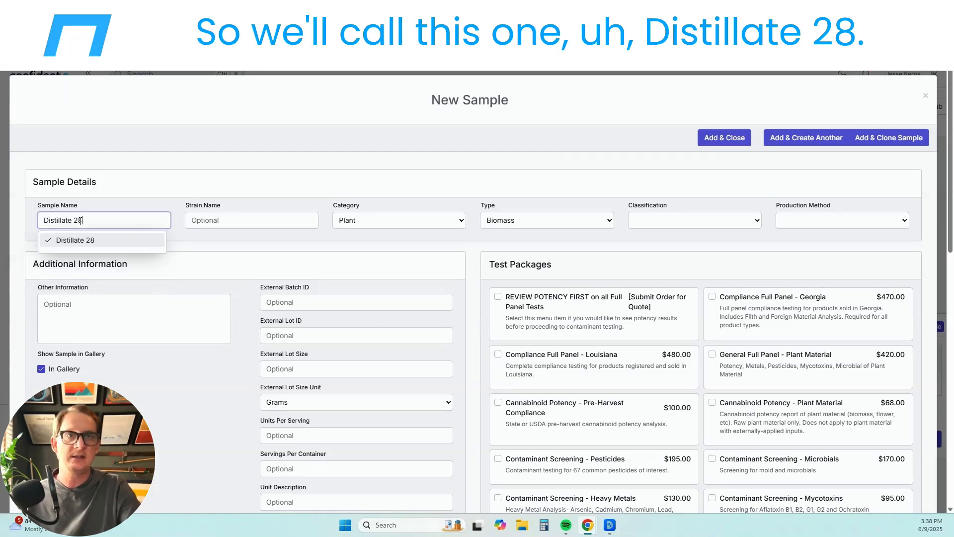
pyautogui.click(374, 226)
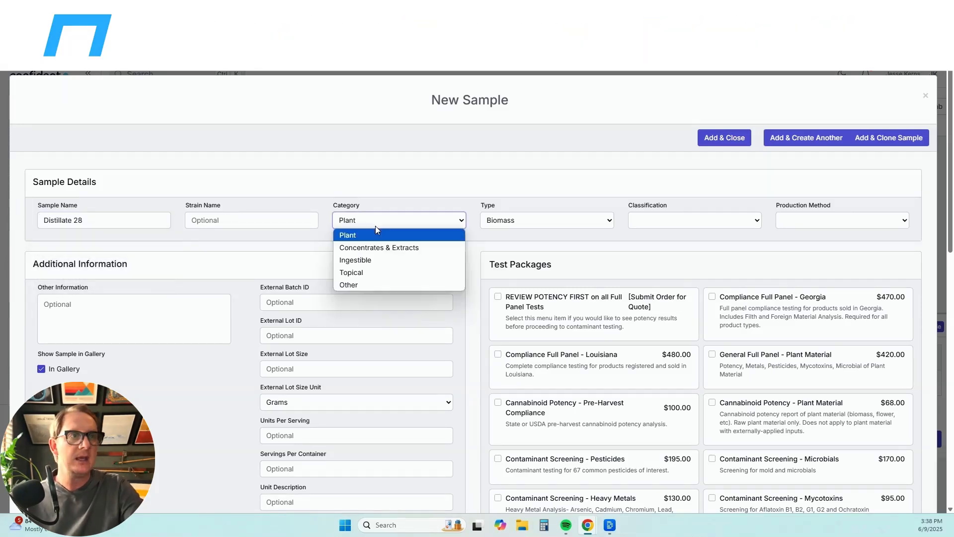
pyautogui.click(384, 250)
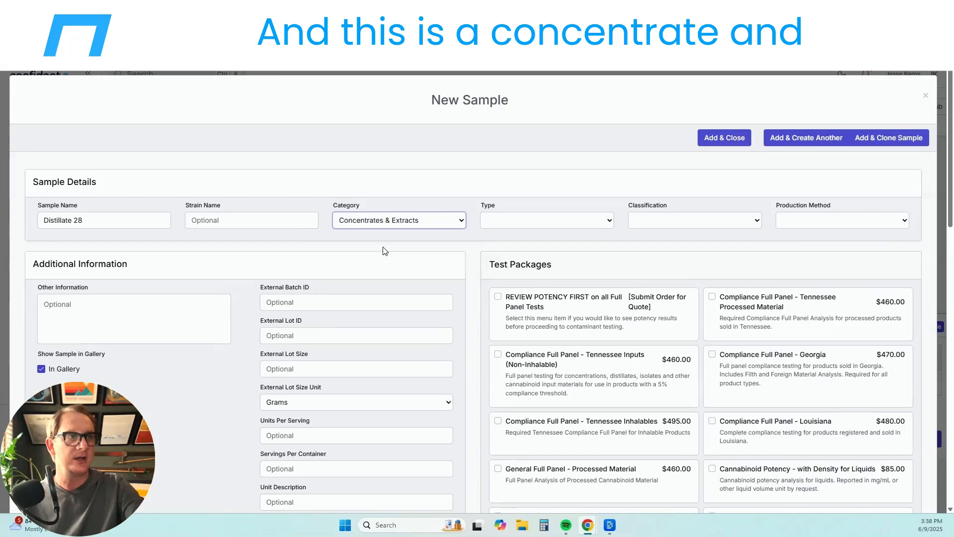
pyautogui.click(579, 220)
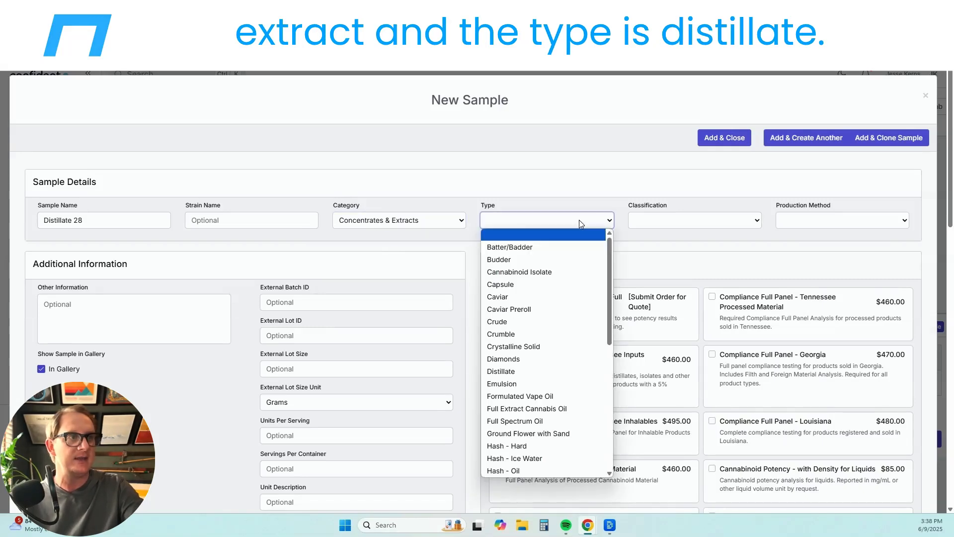
pyautogui.click(517, 379)
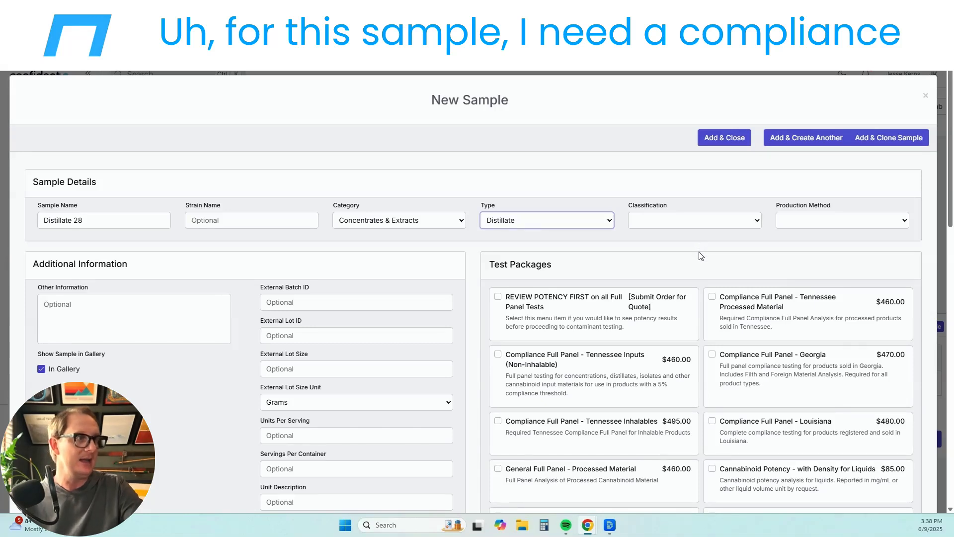
# - Tick Tennessee Inputs and REVIEW POTENCY FIRST, then save with Add & Create Another
pyautogui.scroll(-1, 701, 258)
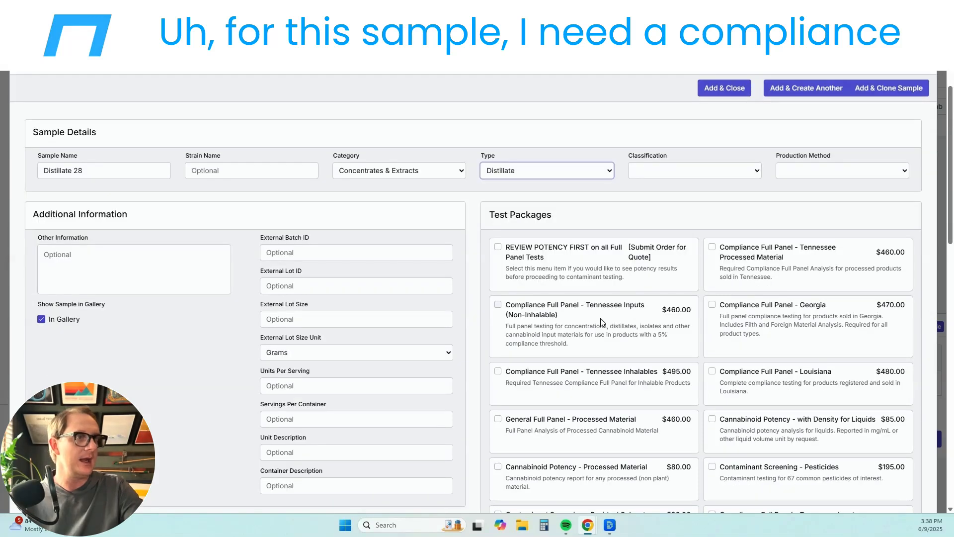
pyautogui.click(498, 305)
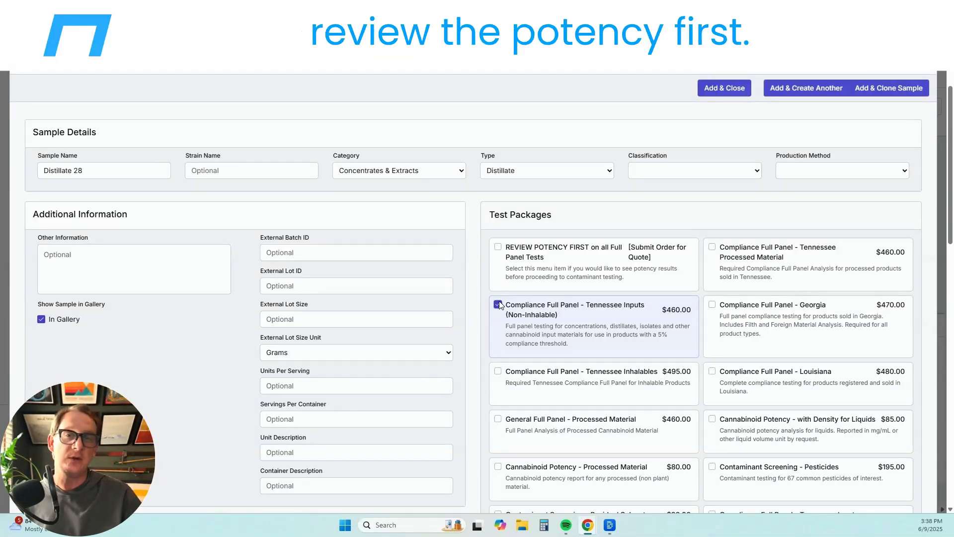
pyautogui.click(498, 248)
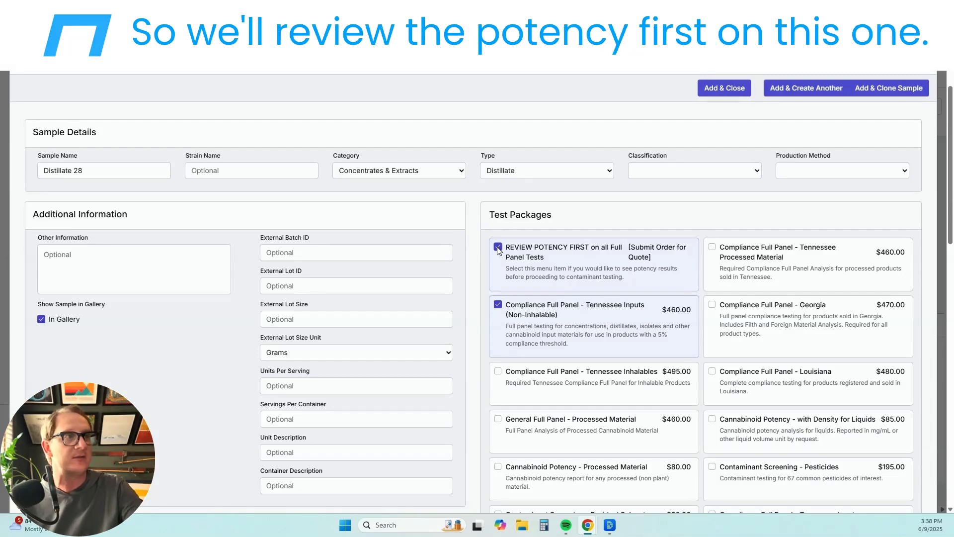
pyautogui.click(819, 90)
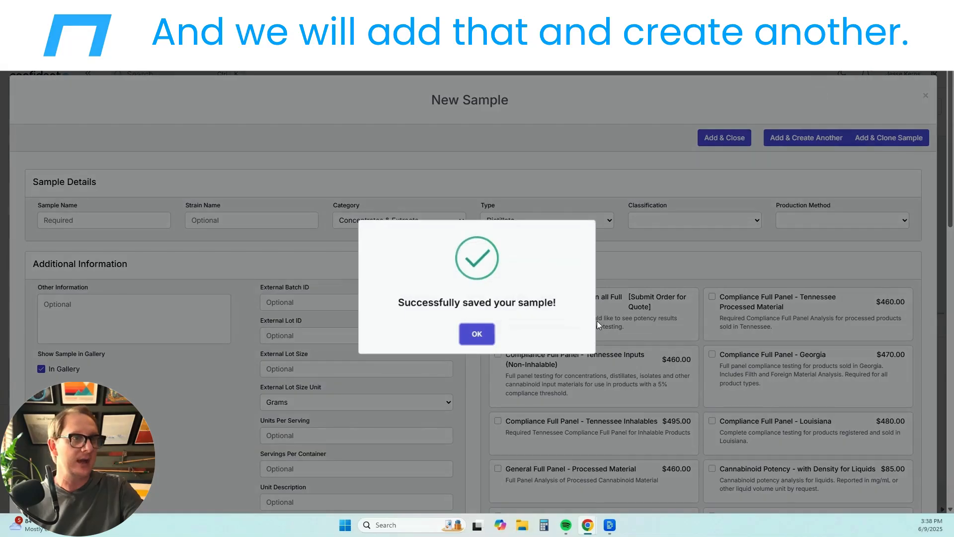
pyautogui.click(477, 334)
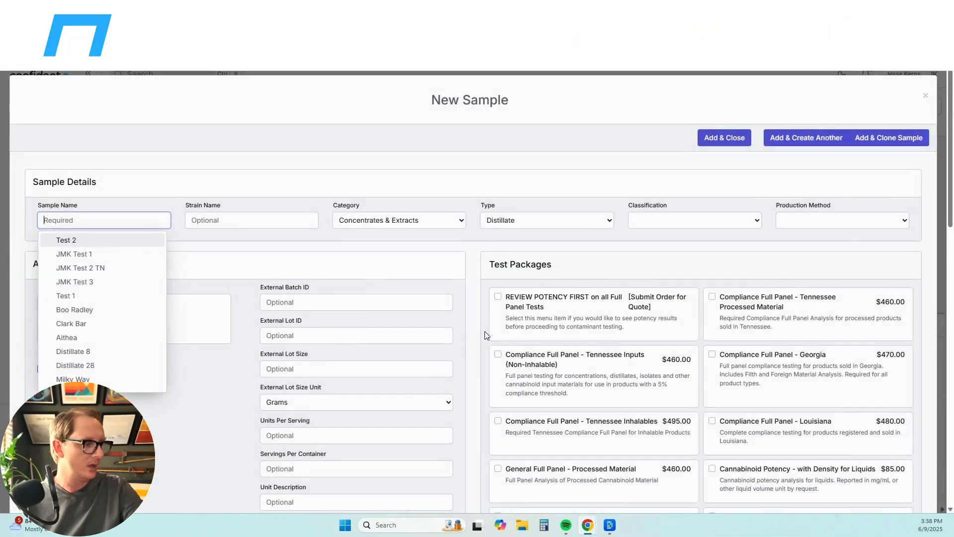
# - Name the sample Great Scott, with category Ingestible and type Soft Chew
pyautogui.click(126, 219)
pyautogui.write('Great')
pyautogui.write('Scott')
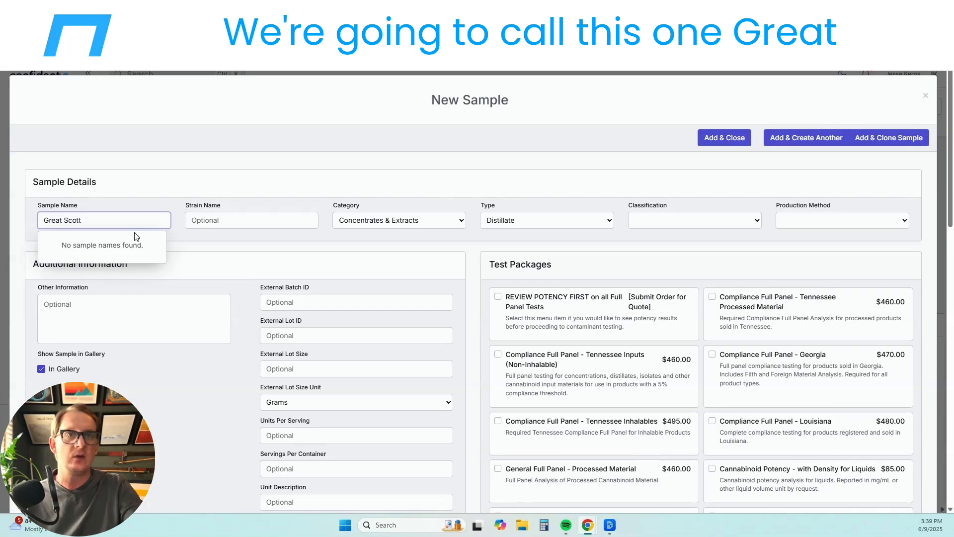
pyautogui.press('Tab')
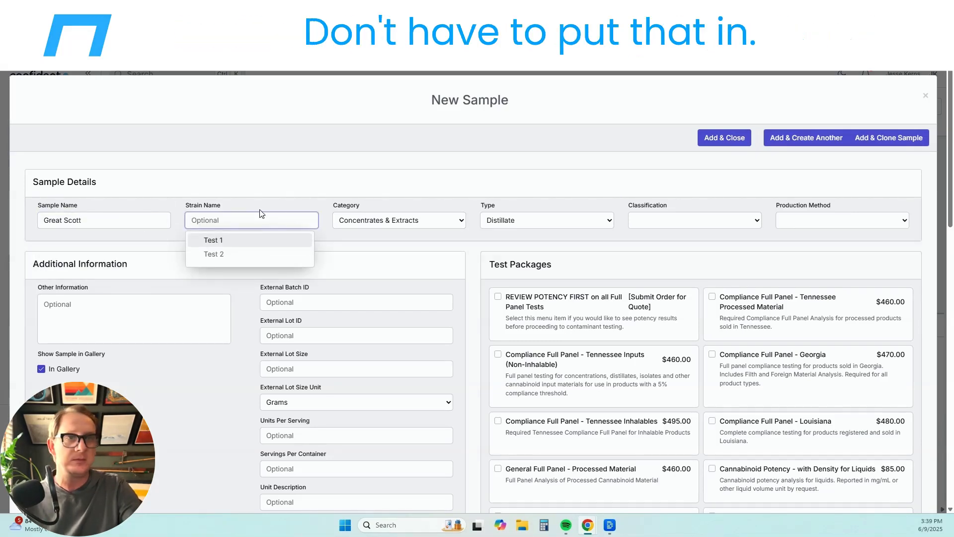
pyautogui.click(430, 219)
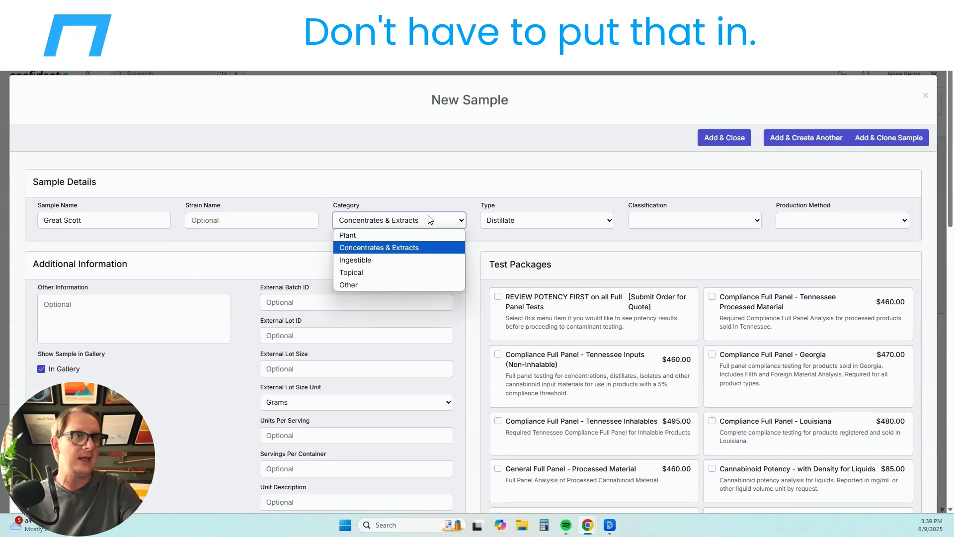
pyautogui.click(407, 263)
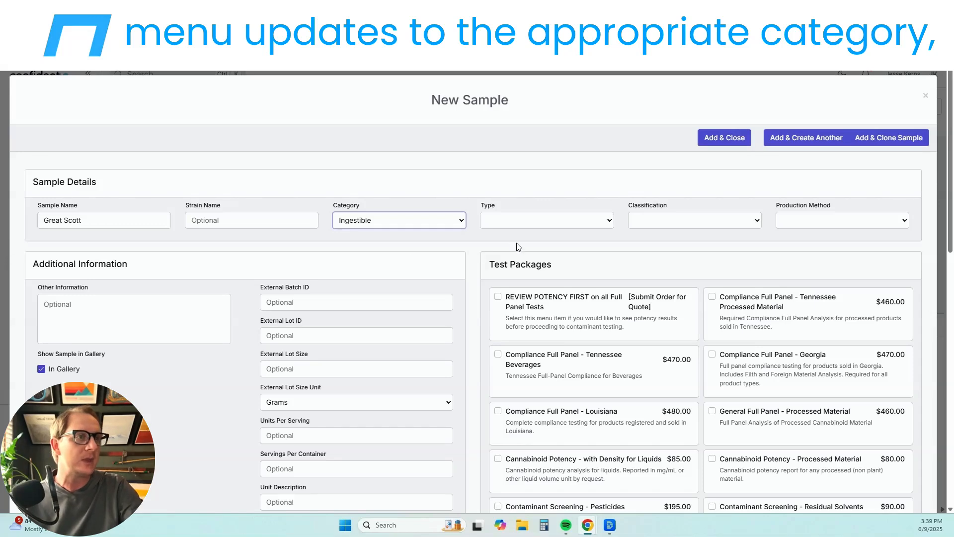
pyautogui.click(519, 222)
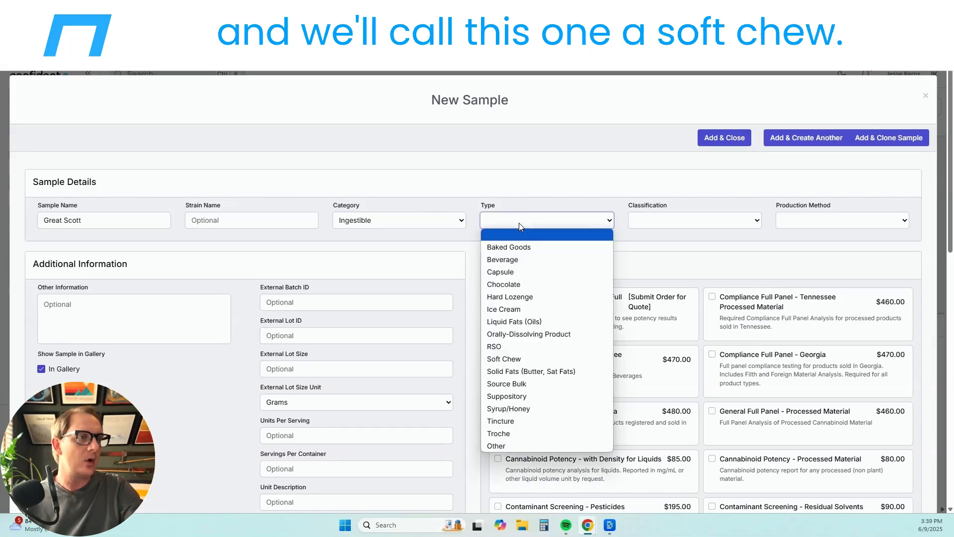
pyautogui.click(504, 359)
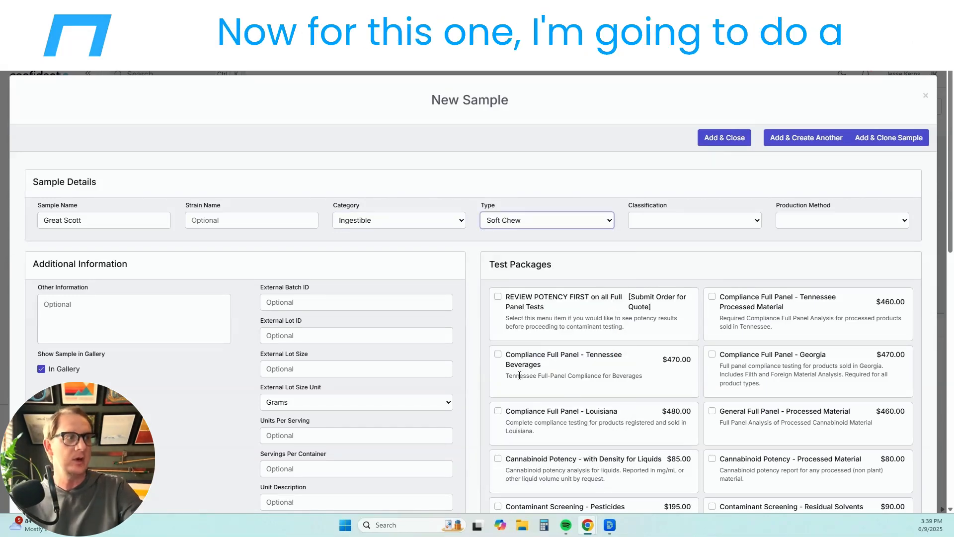
# - Tick Compliance Full Panel - Georgia and REVIEW POTENCY FIRST, then save with Add & Create Another
pyautogui.click(713, 355)
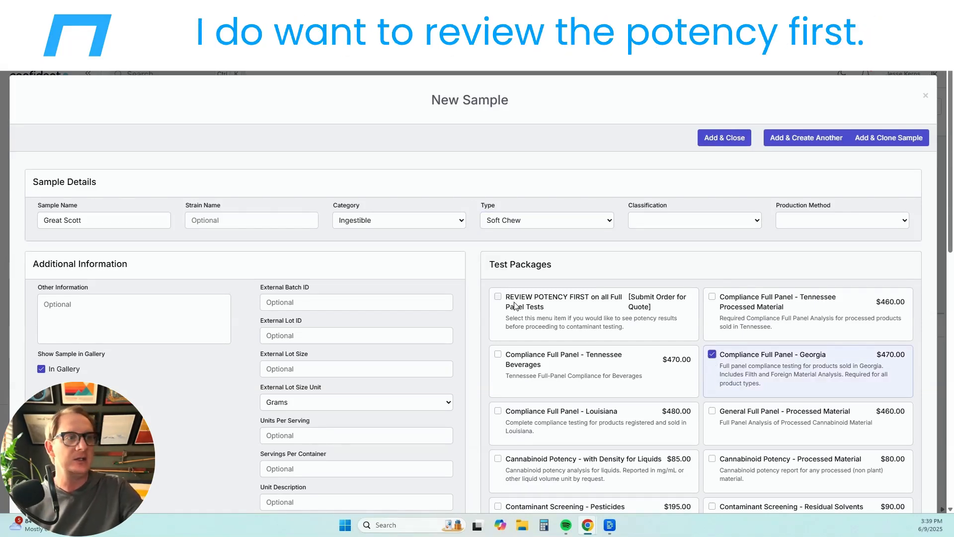
pyautogui.click(498, 300)
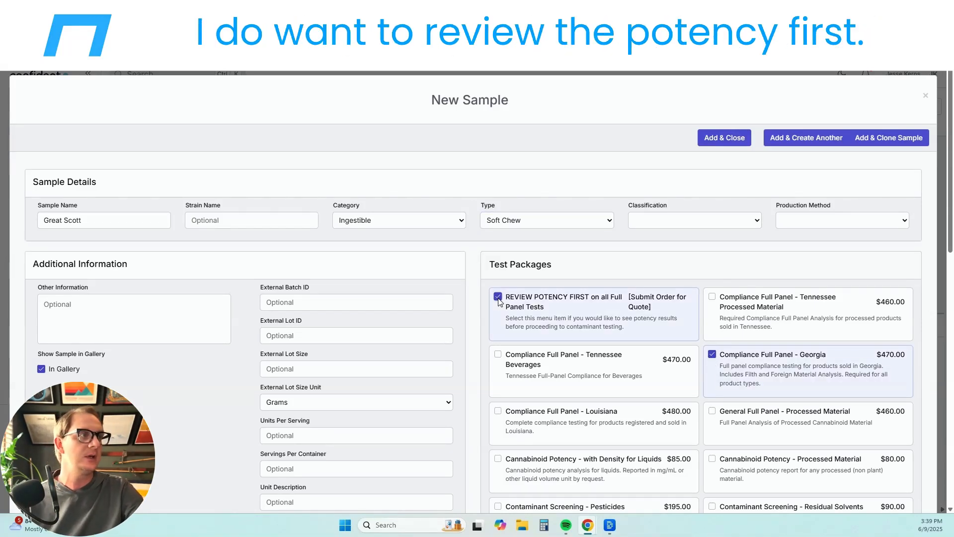
pyautogui.click(828, 139)
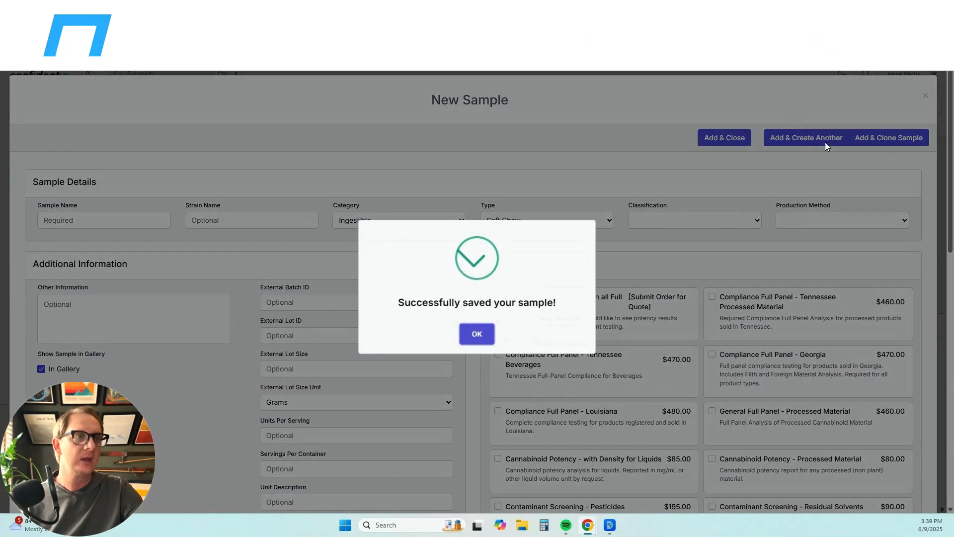
pyautogui.click(477, 333)
# - Name the sample Rosebud, keeping category Ingestible and type Soft Chew
pyautogui.click(121, 221)
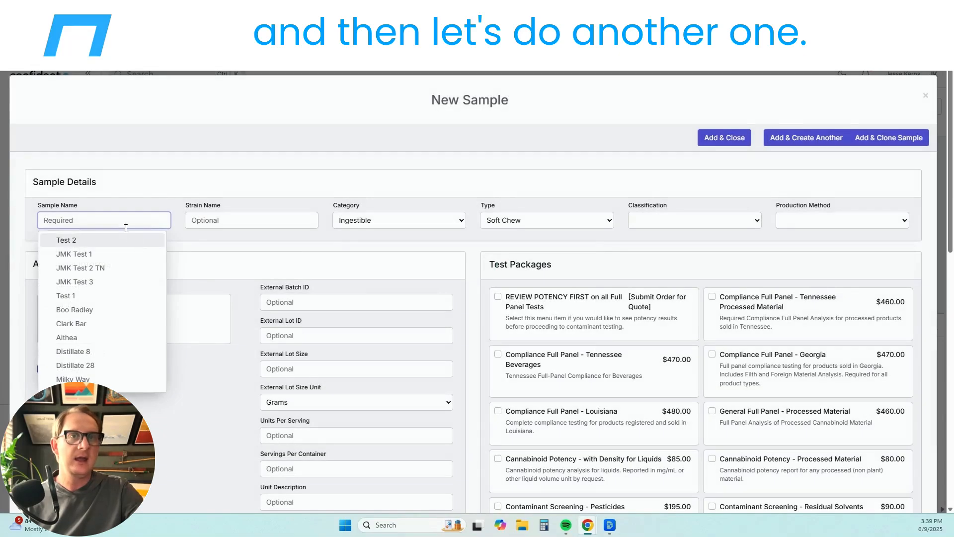
pyautogui.write('Ras')
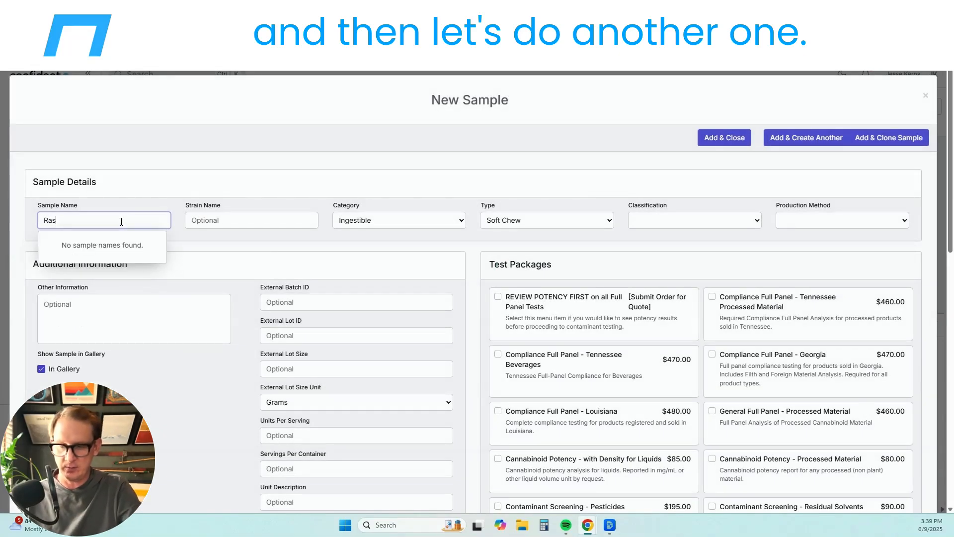
pyautogui.write('ebud')
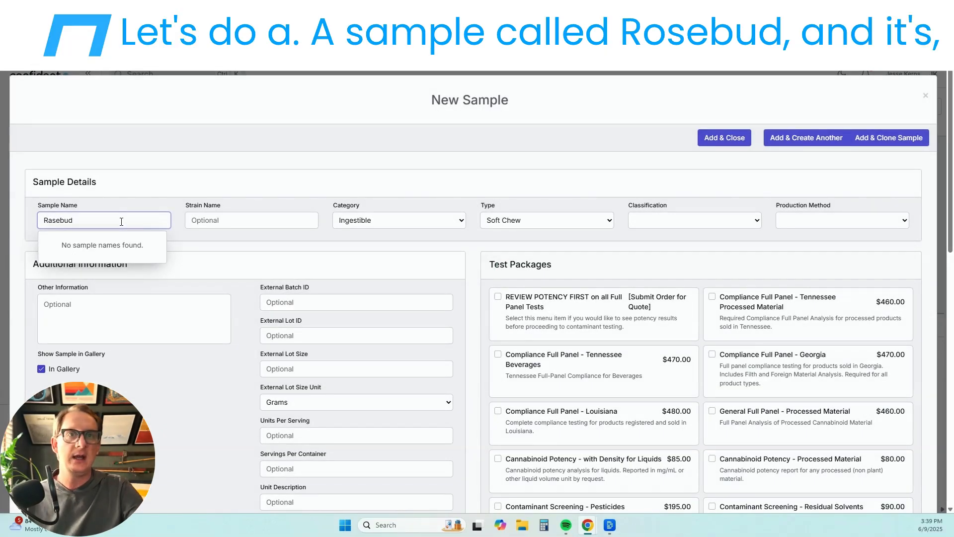
pyautogui.press('BackSpace')
pyautogui.press('BackSpace')
pyautogui.press('BackSpace')
pyautogui.press('BackSpace')
pyautogui.press('BackSpace')
pyautogui.press('BackSpace')
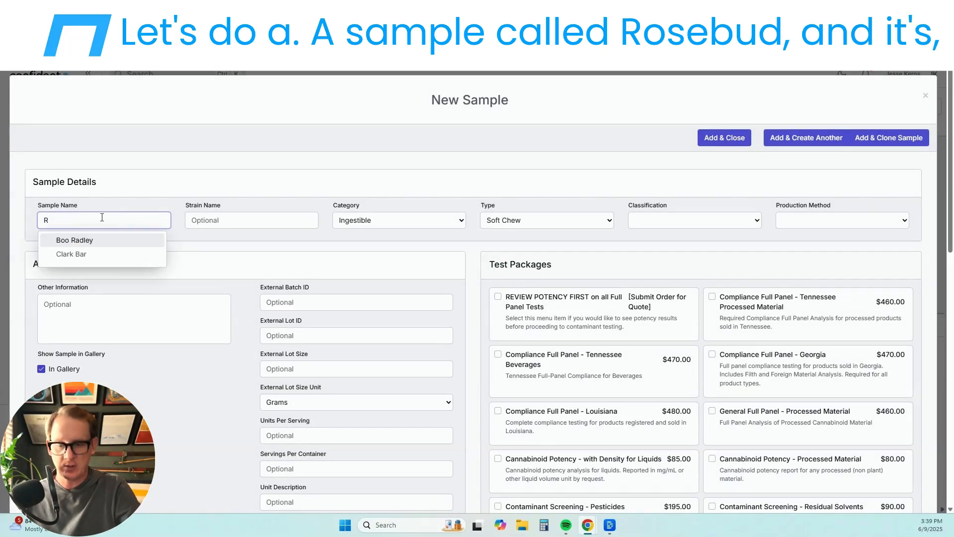
pyautogui.write('oseb')
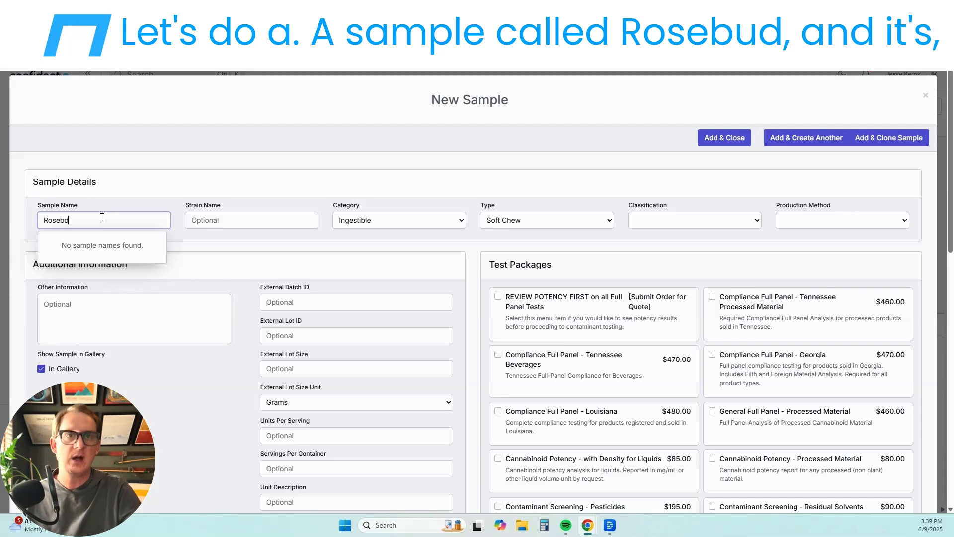
pyautogui.write('ud')
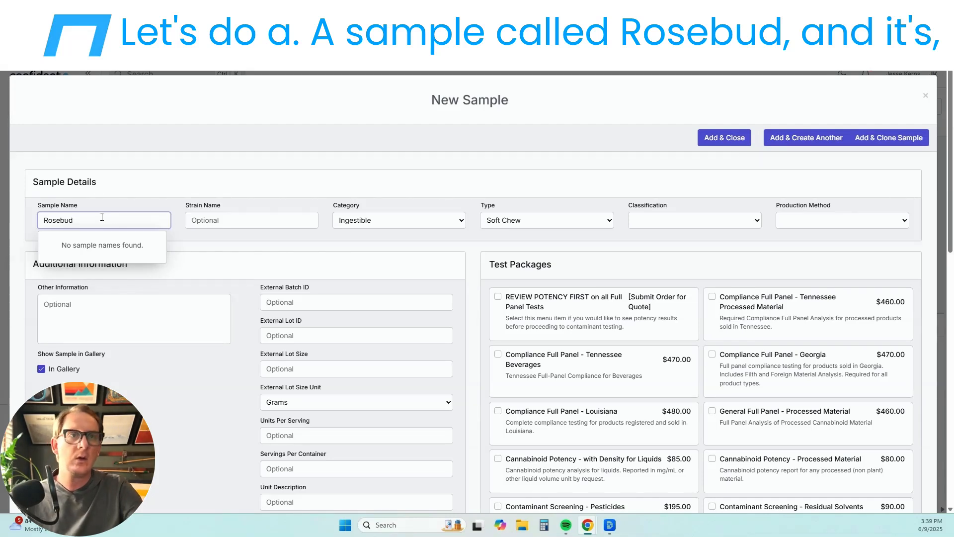
pyautogui.press('Tab')
pyautogui.click(372, 221)
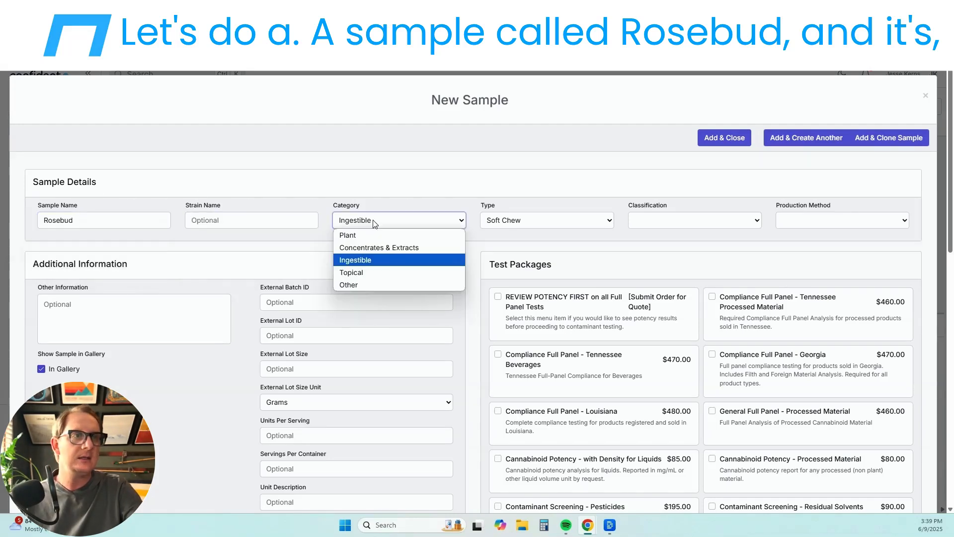
pyautogui.click(365, 261)
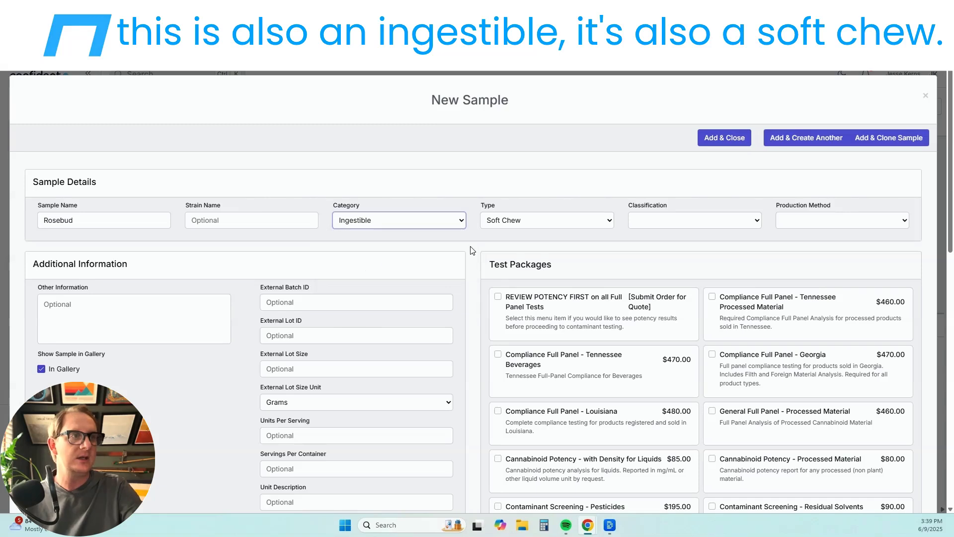
pyautogui.click(517, 222)
pyautogui.click(510, 359)
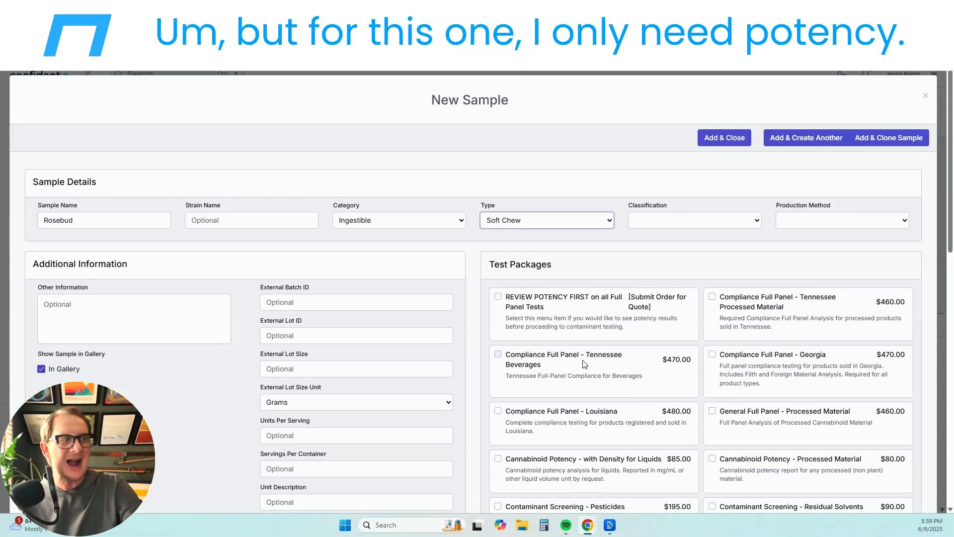
# - Add Cannabinoid Potency - Processed Material and EXPEDITE REQUEST - Next Day, then Add & Close
pyautogui.click(713, 459)
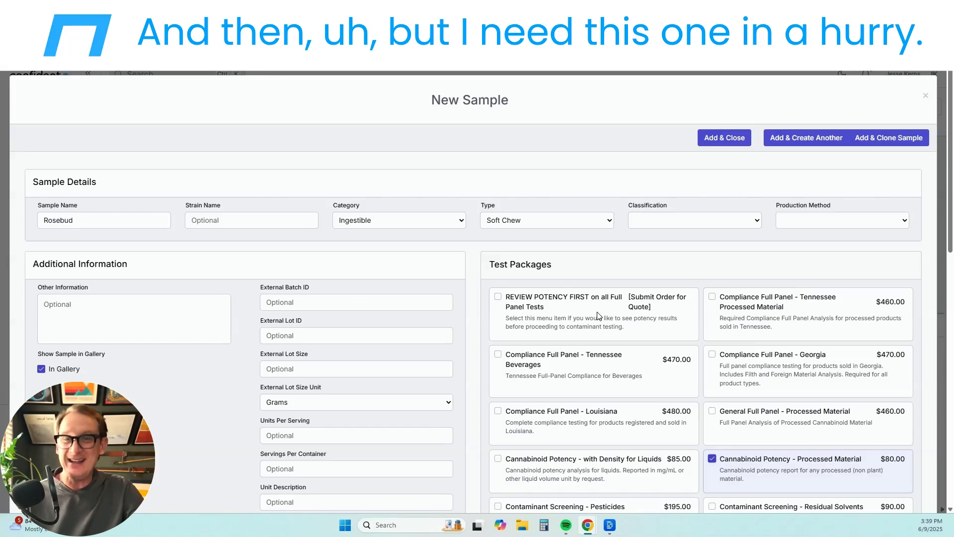
pyautogui.scroll(-12, 599, 316)
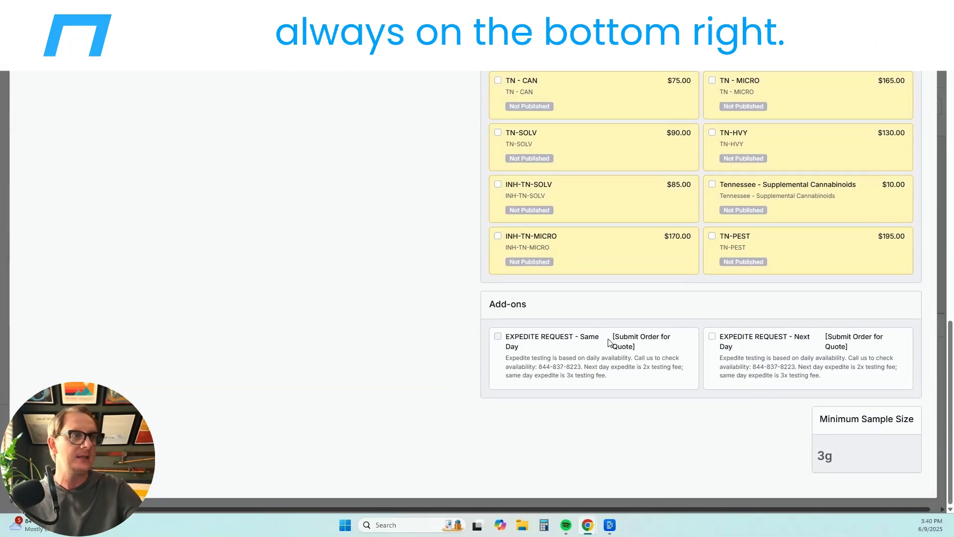
pyautogui.click(713, 338)
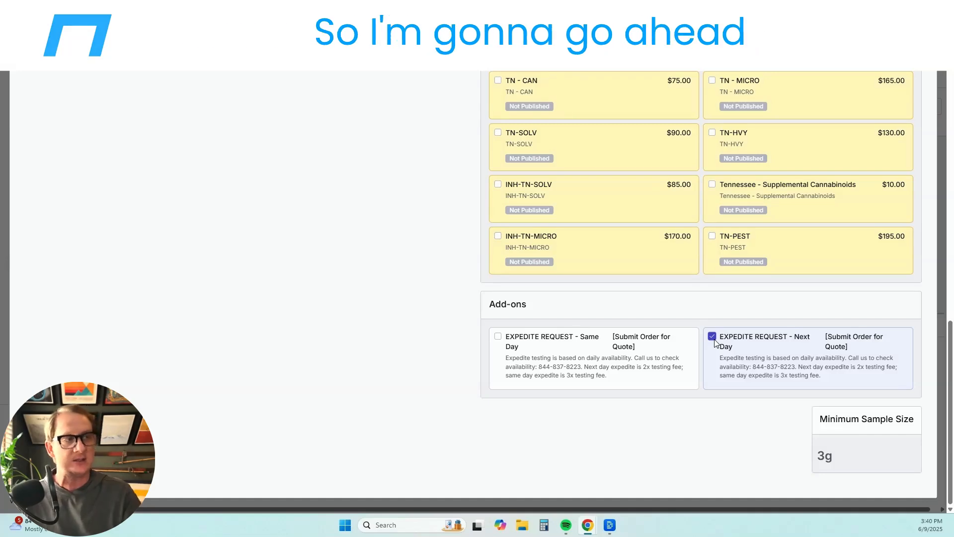
pyautogui.scroll(12, 714, 342)
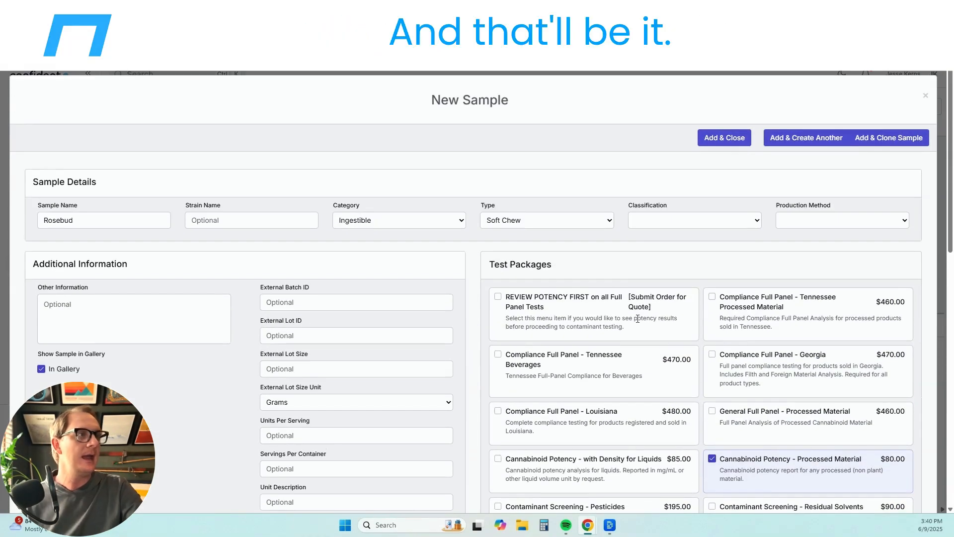
pyautogui.click(728, 141)
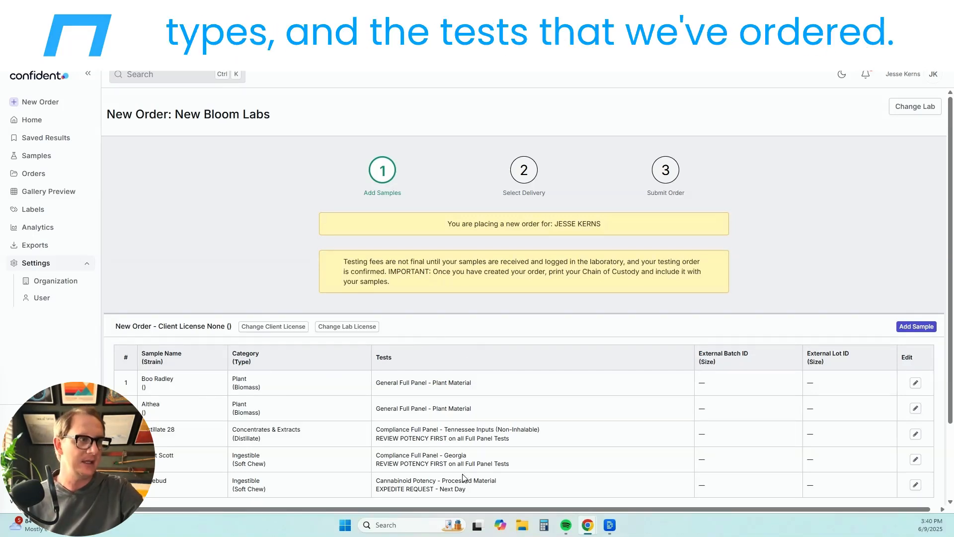
# - Continue past the five-sample list and keep Drop Off at New Bloom Labs as the delivery method
pyautogui.scroll(-2, 479, 419)
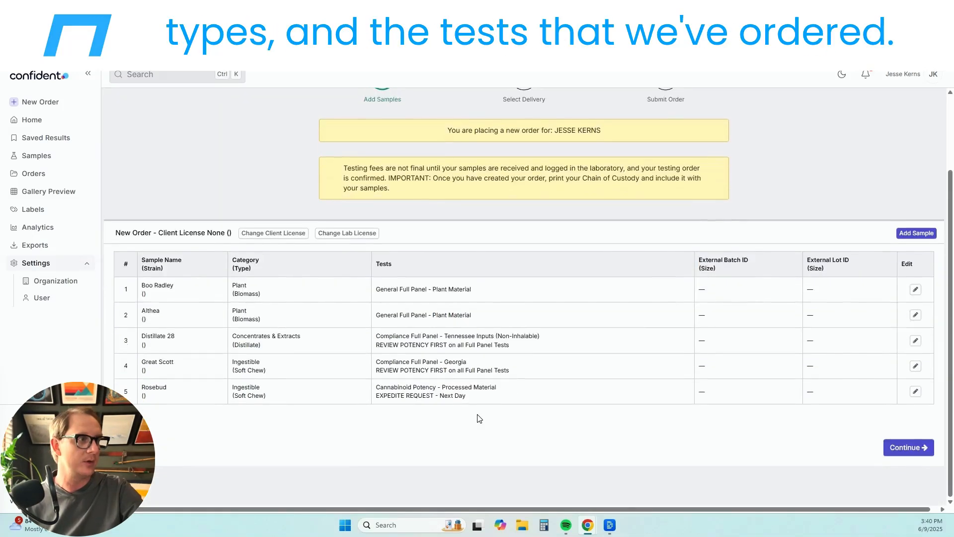
pyautogui.click(900, 457)
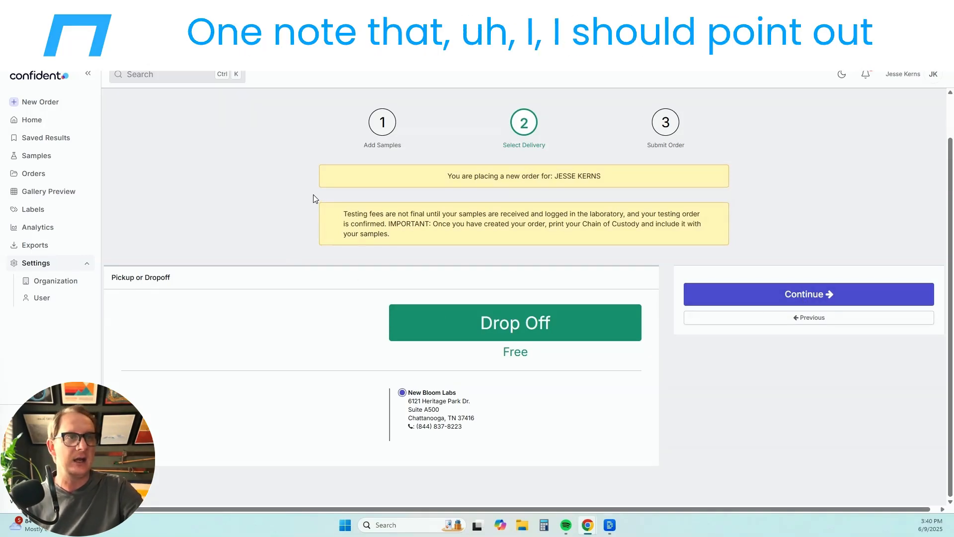
pyautogui.moveTo(318, 196); pyautogui.dragTo(695, 244)
pyautogui.click(695, 244)
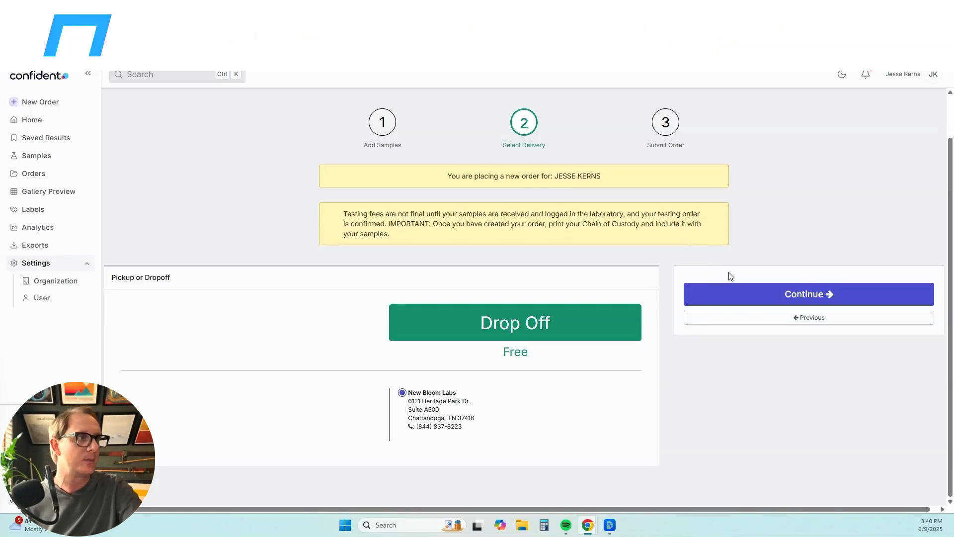
pyautogui.click(741, 295)
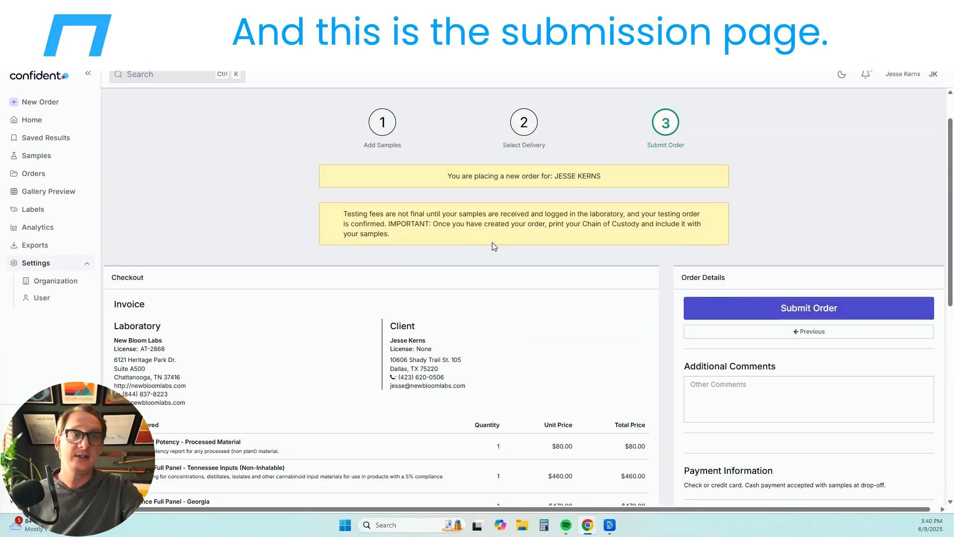
# - Review the invoice's subtotal, tax and total rows
pyautogui.scroll(-3, 492, 243)
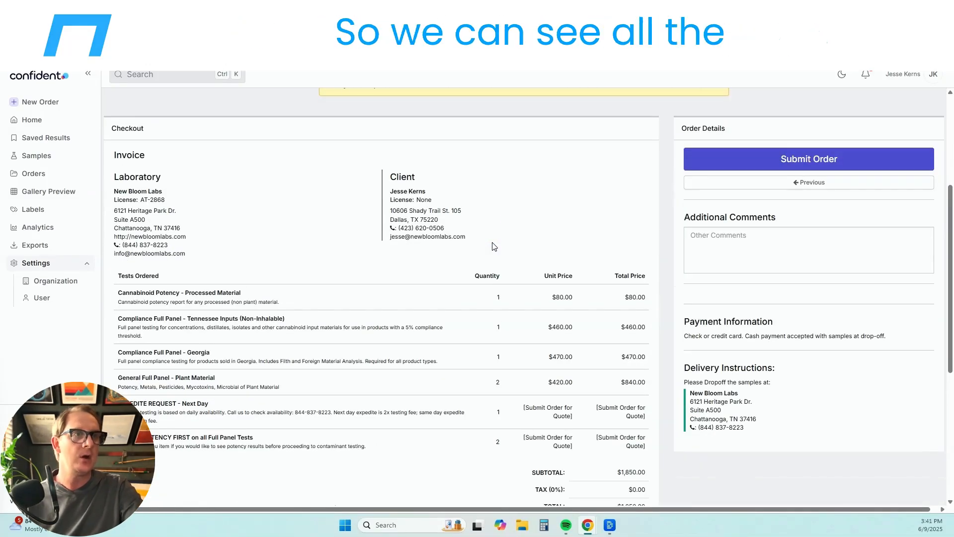
pyautogui.scroll(-3, 502, 258)
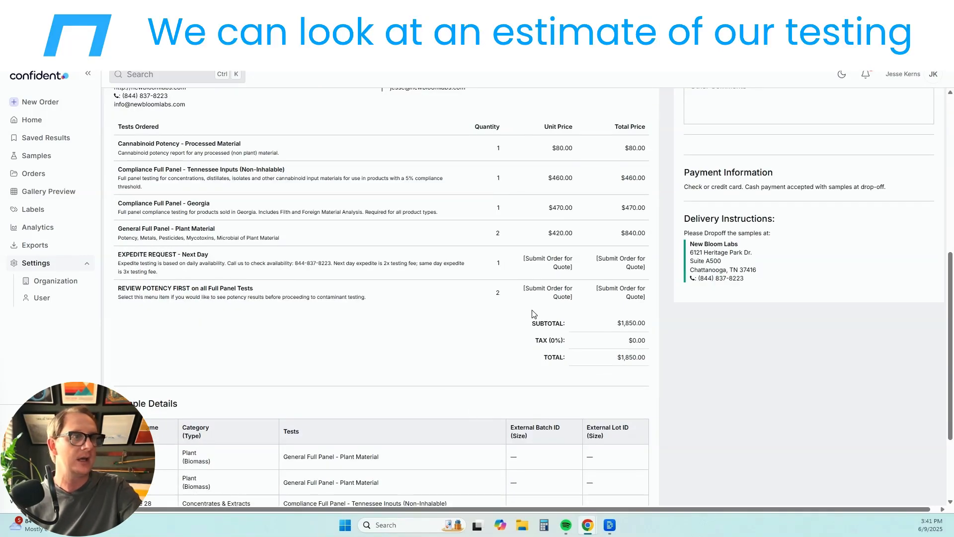
pyautogui.moveTo(527, 321); pyautogui.dragTo(653, 375)
pyautogui.click(653, 375)
pyautogui.scroll(-2, 572, 371)
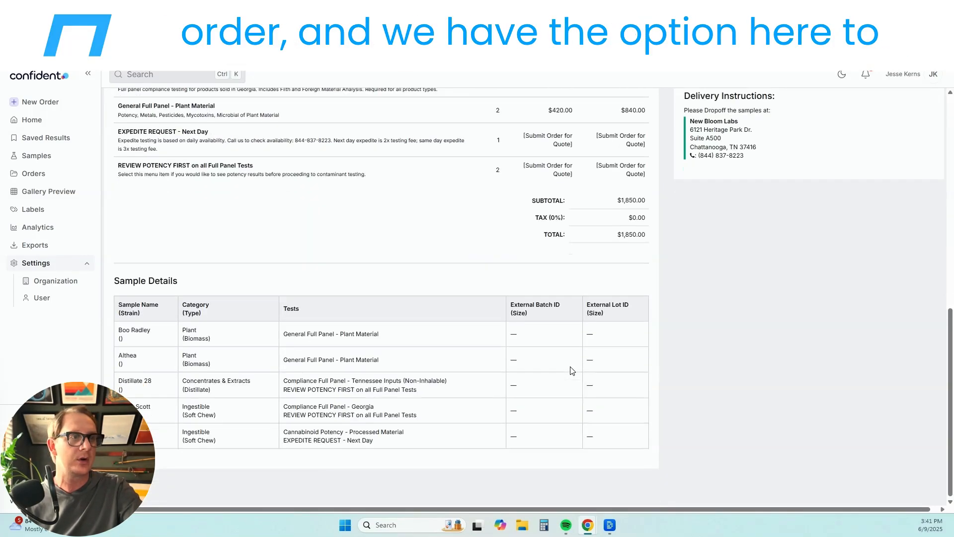
pyautogui.scroll(7, 569, 369)
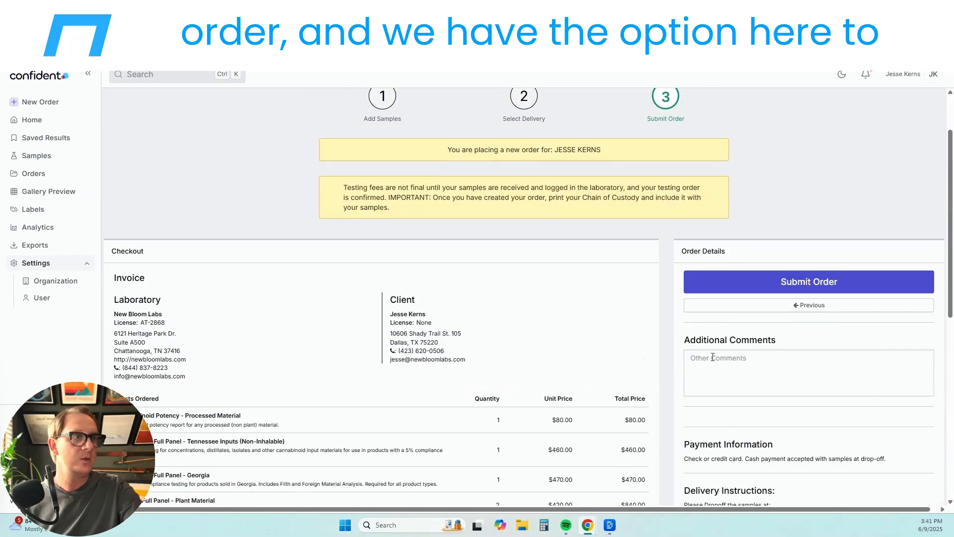
# - Add the comment 'Call me to update my credit card on file. Thanks!' and submit the order
pyautogui.click(764, 372)
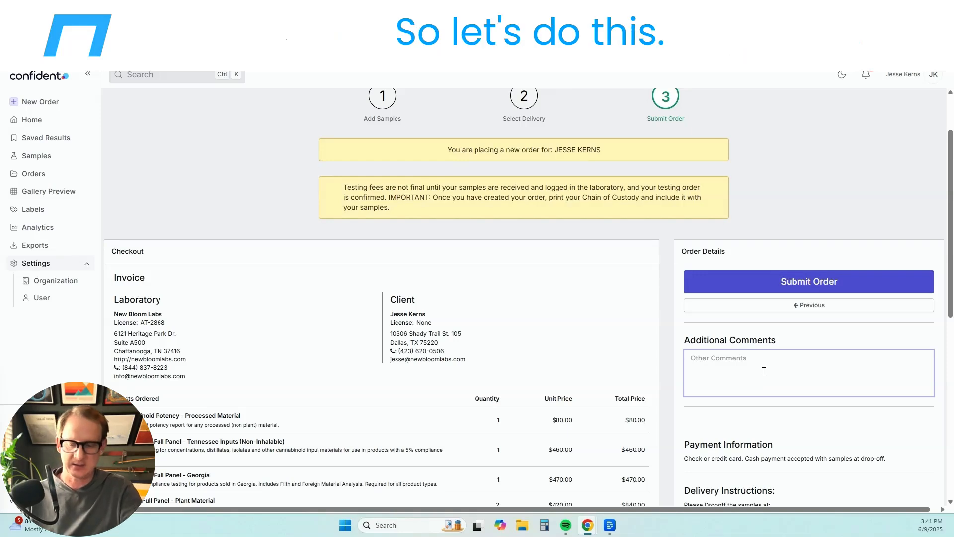
pyautogui.write('Call me ')
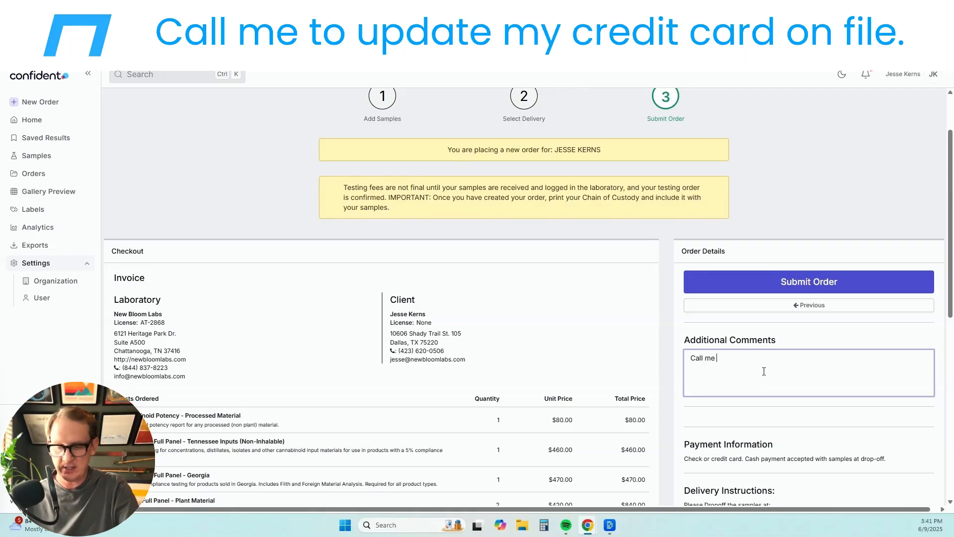
pyautogui.write('to update my credi')
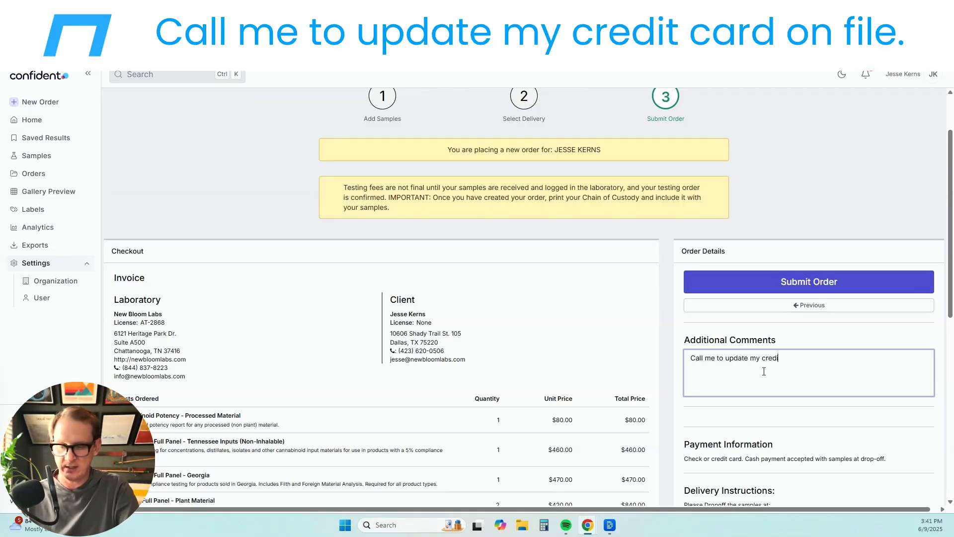
pyautogui.write('t card on file')
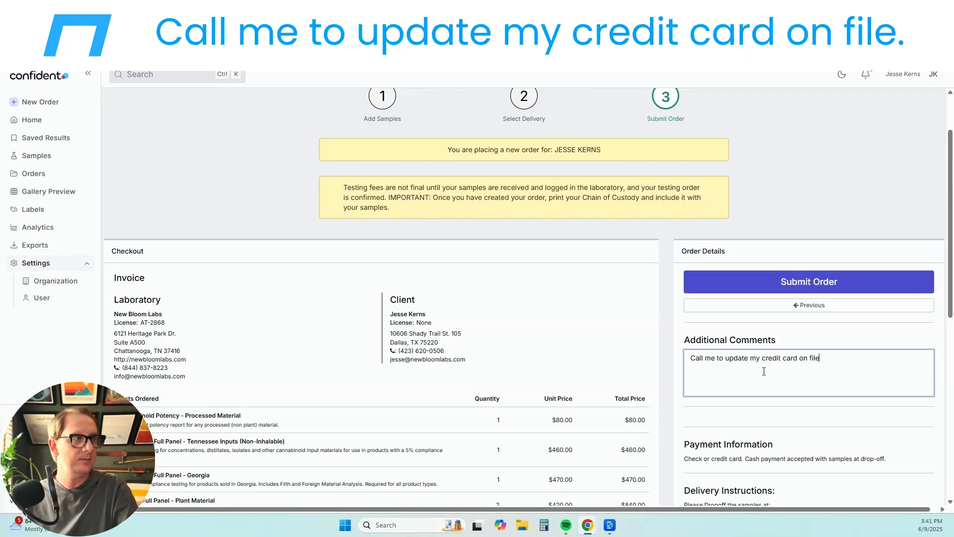
pyautogui.write('. Thanks!')
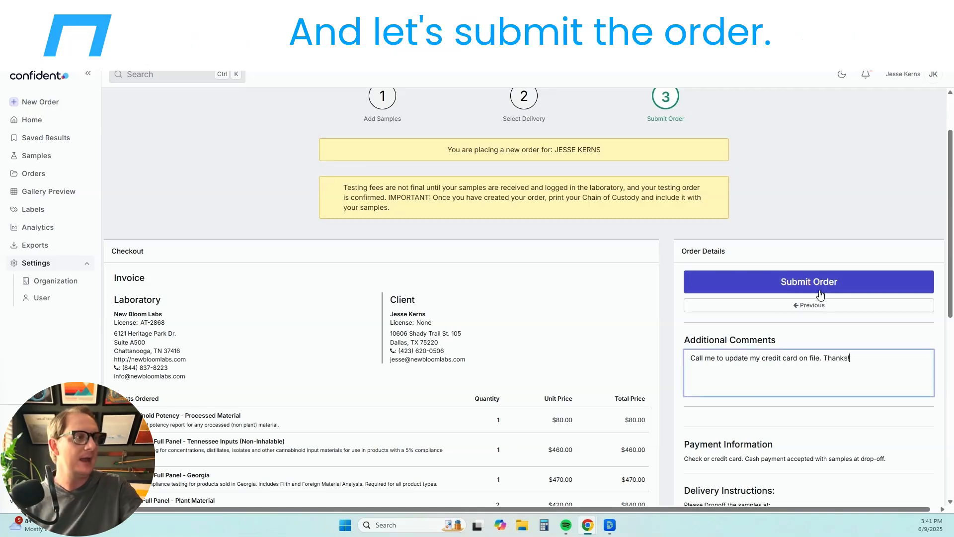
pyautogui.click(821, 290)
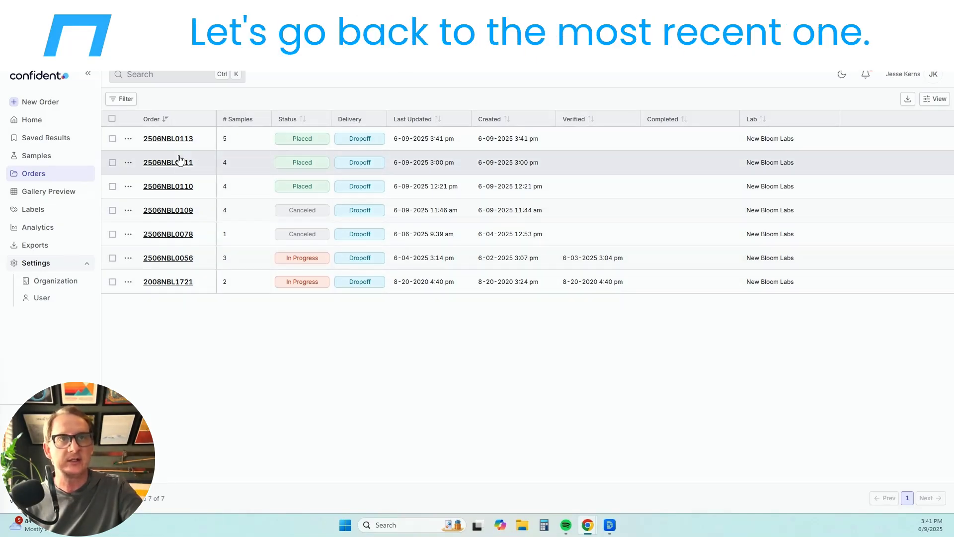
pyautogui.click(176, 138)
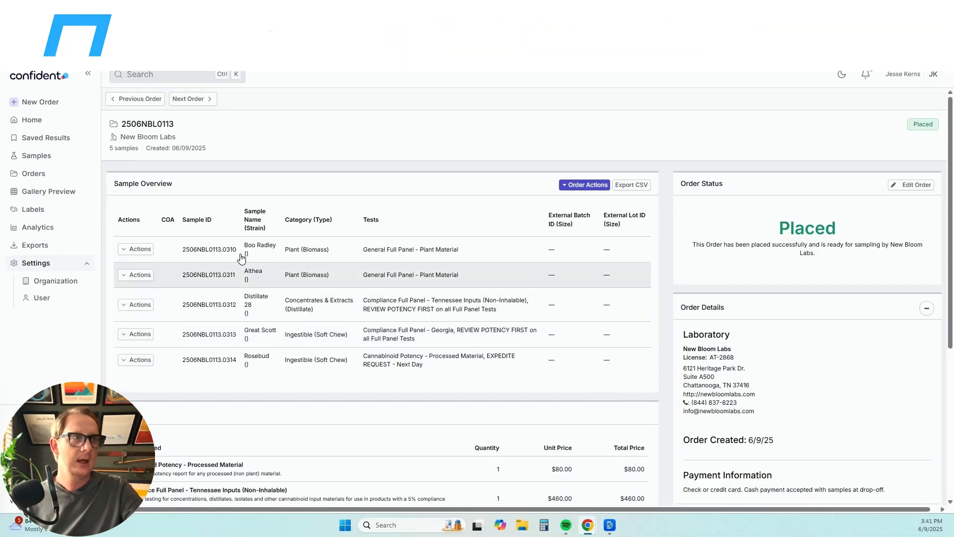
pyautogui.click(589, 186)
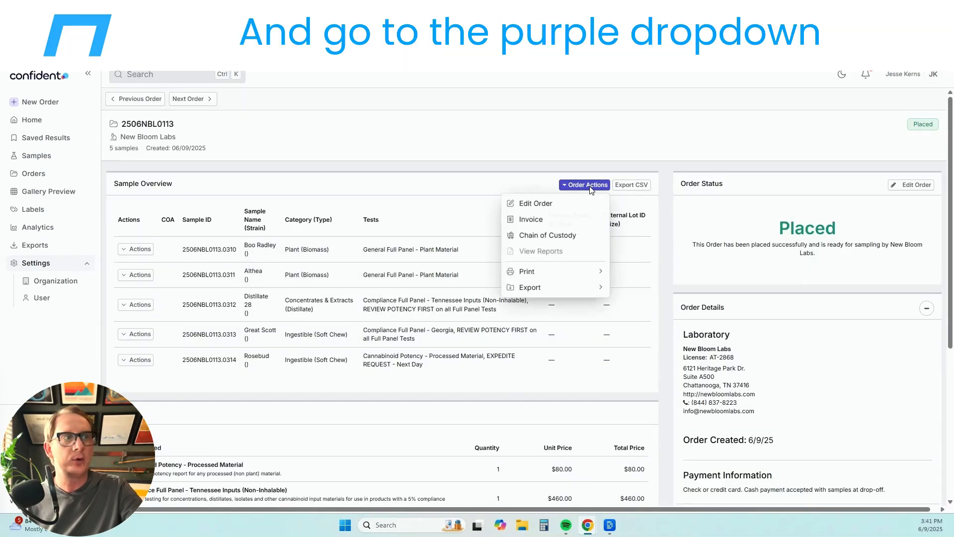
pyautogui.click(573, 239)
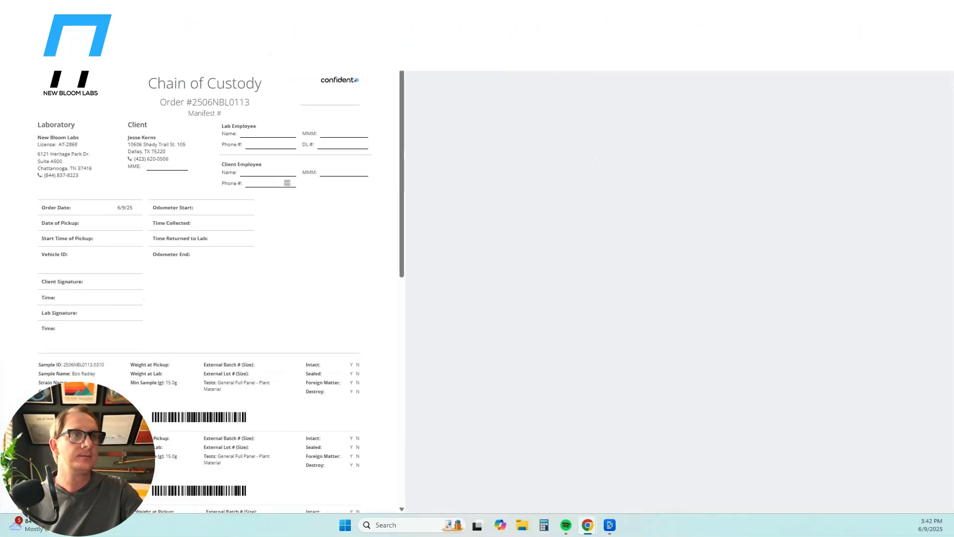
pyautogui.click(777, 451)
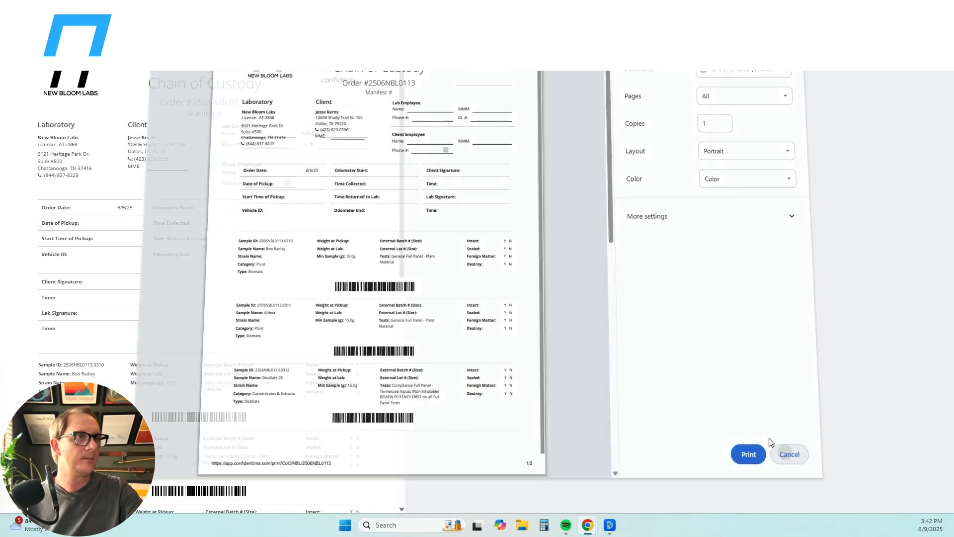
pyautogui.scroll(-15, 338, 207)
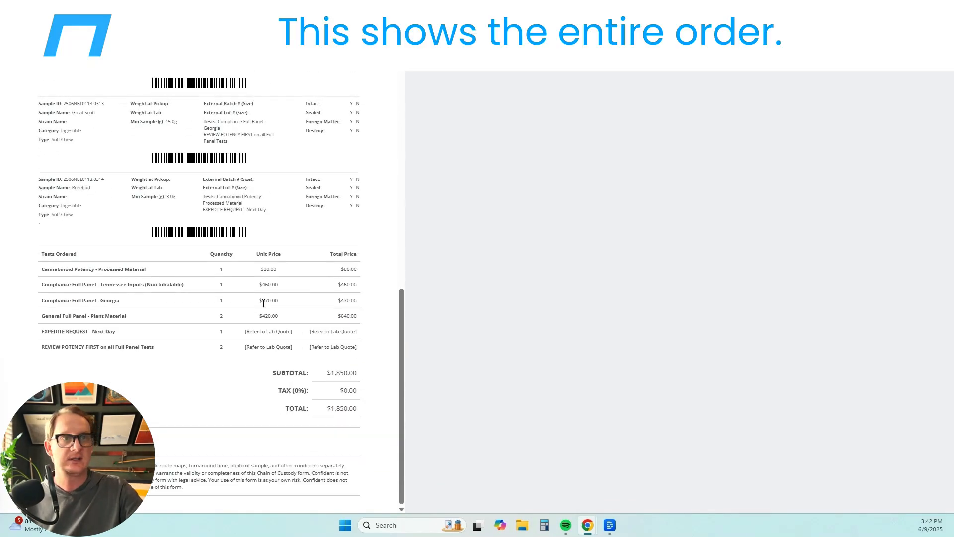
pyautogui.scroll(15, 264, 304)
pyautogui.scroll(-14, 258, 283)
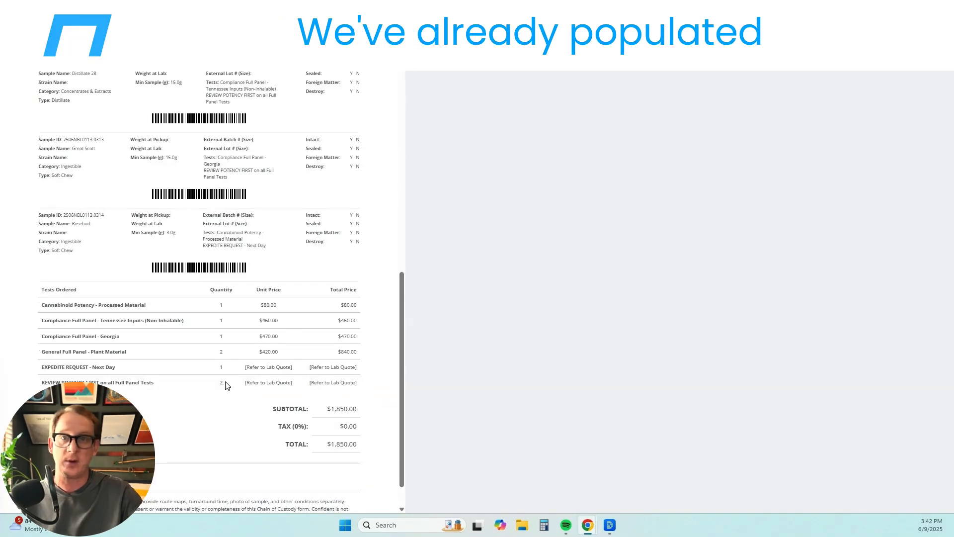
pyautogui.scroll(15, 237, 353)
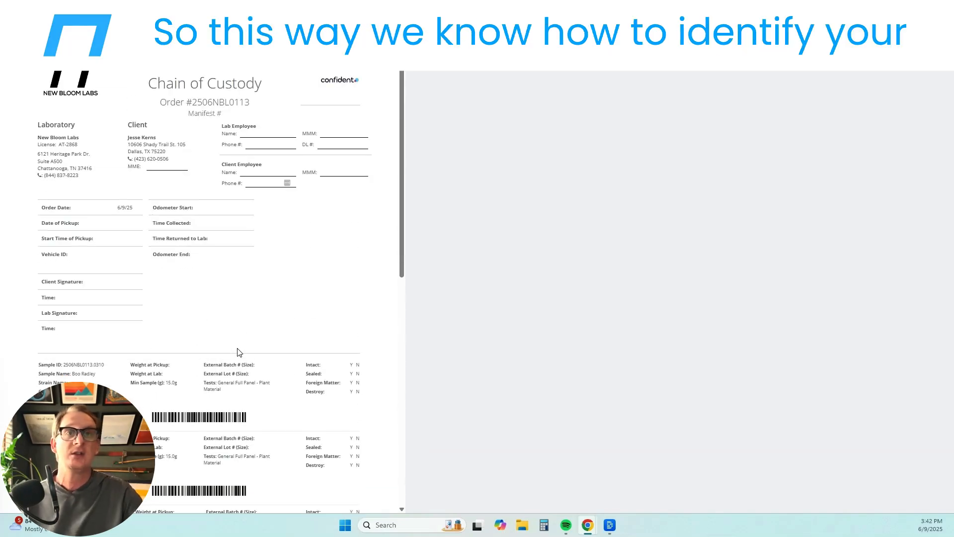